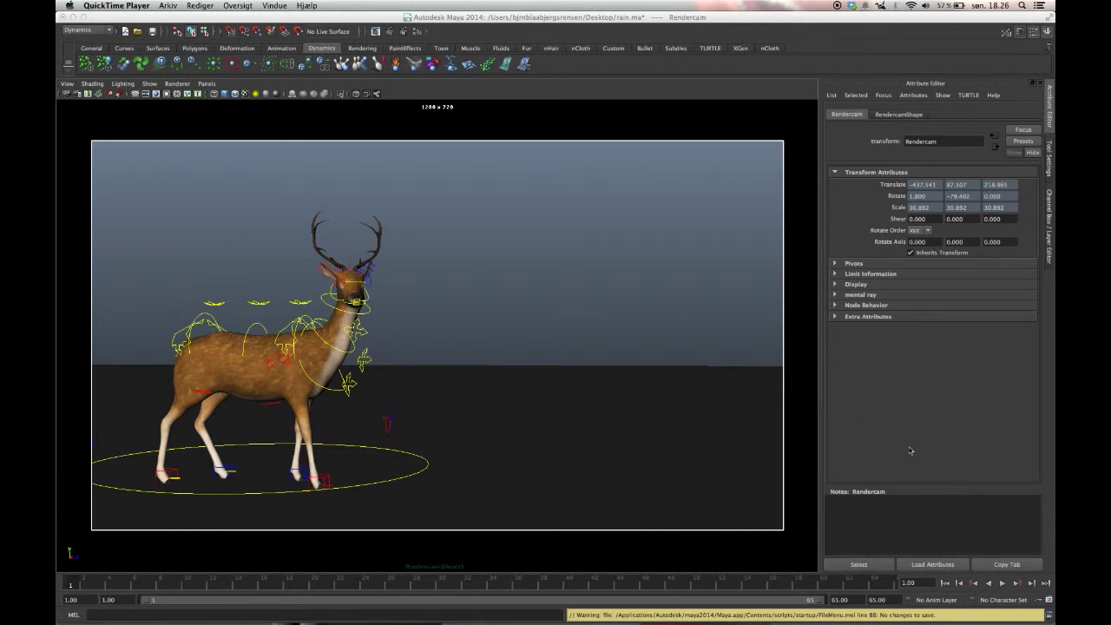
Set playback to every frame with Max Playback Speed at Real-time (24 fps), and save the preferences
{"action": "left_click", "coordinate": [1050, 600]}
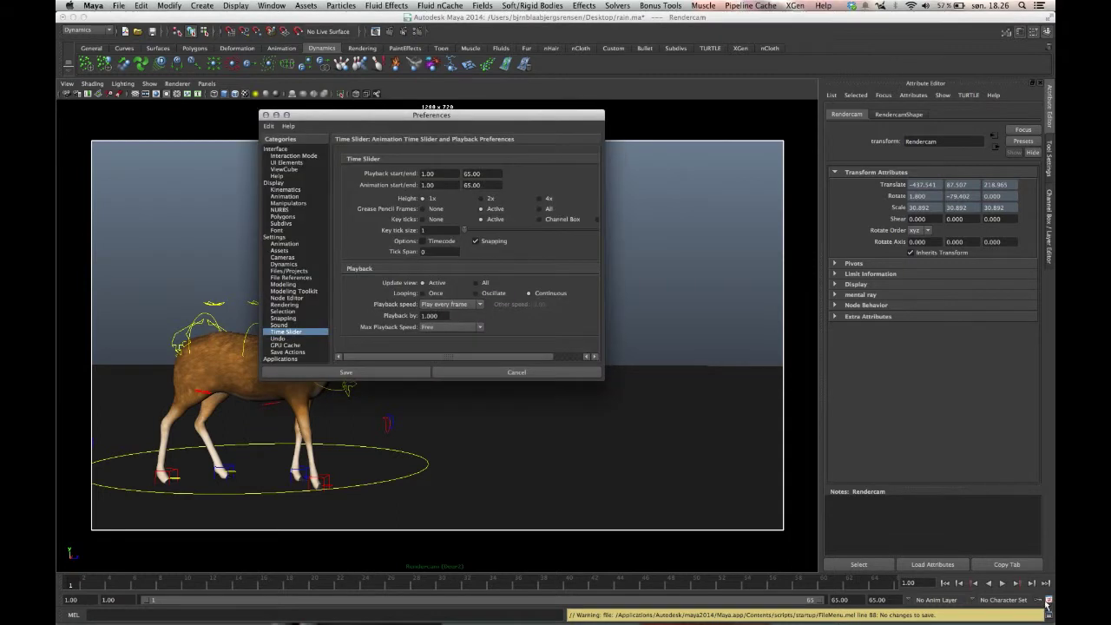
{"action": "left_click", "coordinate": [473, 305]}
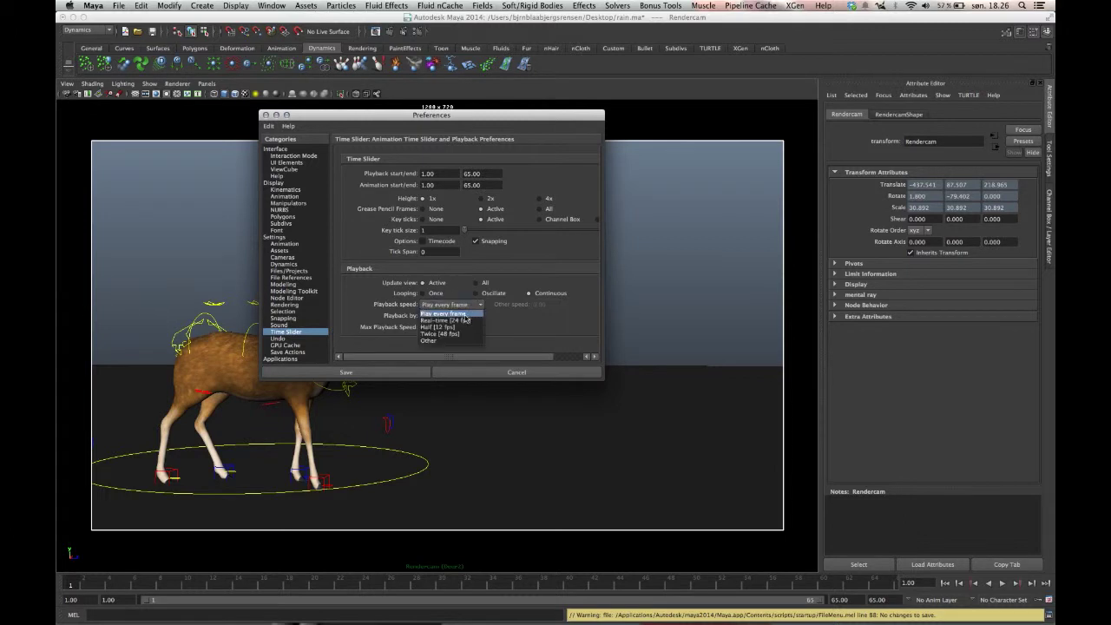
{"action": "left_click", "coordinate": [466, 314]}
{"action": "left_click", "coordinate": [453, 327]}
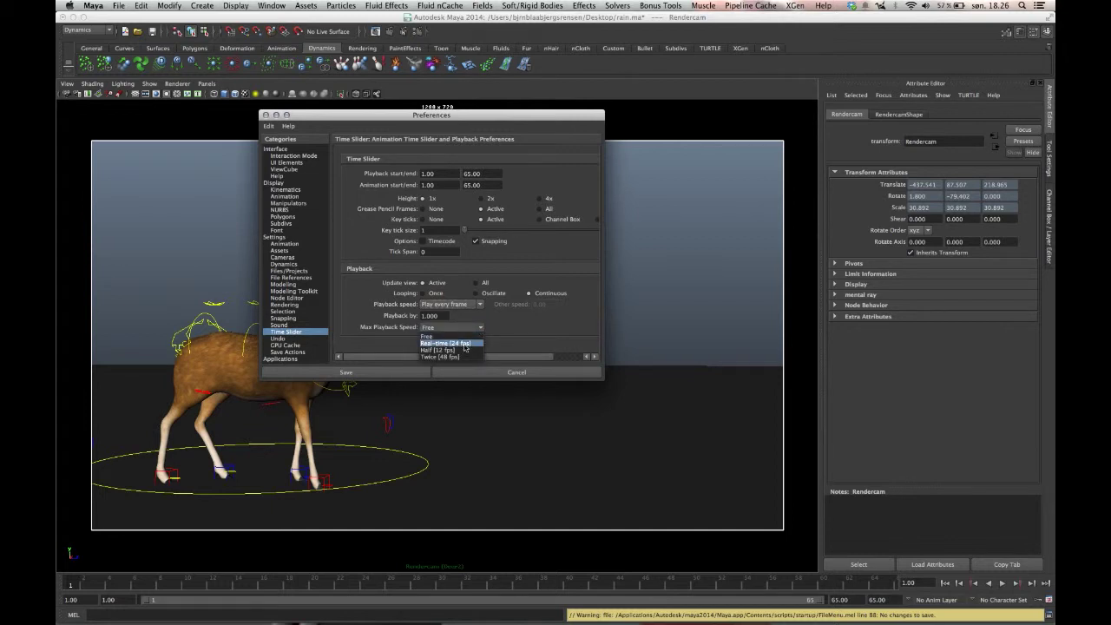
{"action": "left_click", "coordinate": [447, 343]}
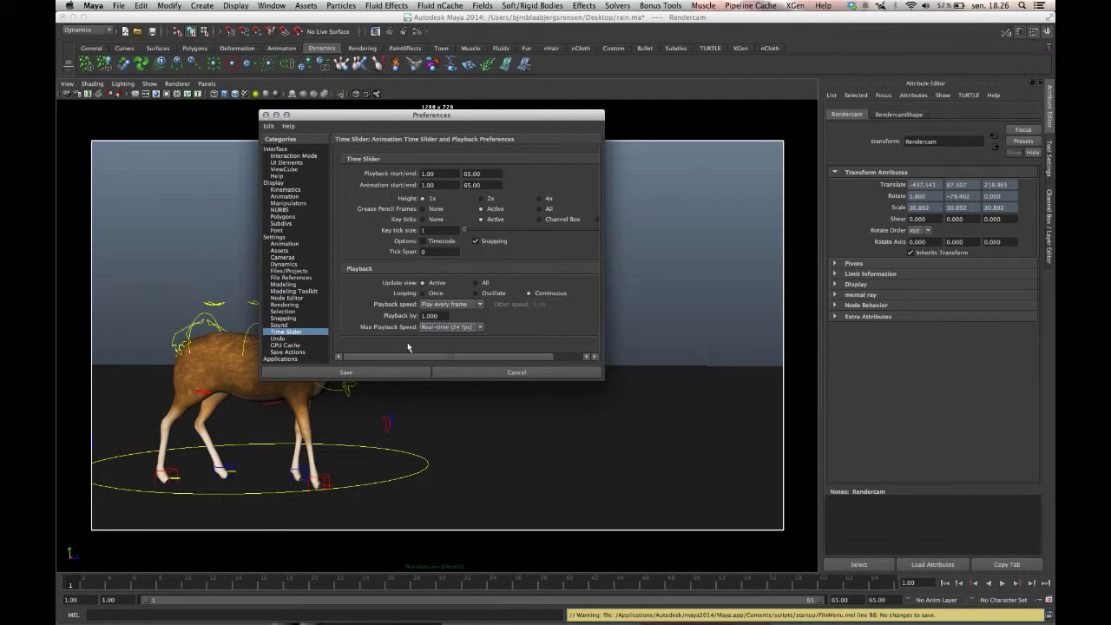
{"action": "left_click", "coordinate": [387, 373]}
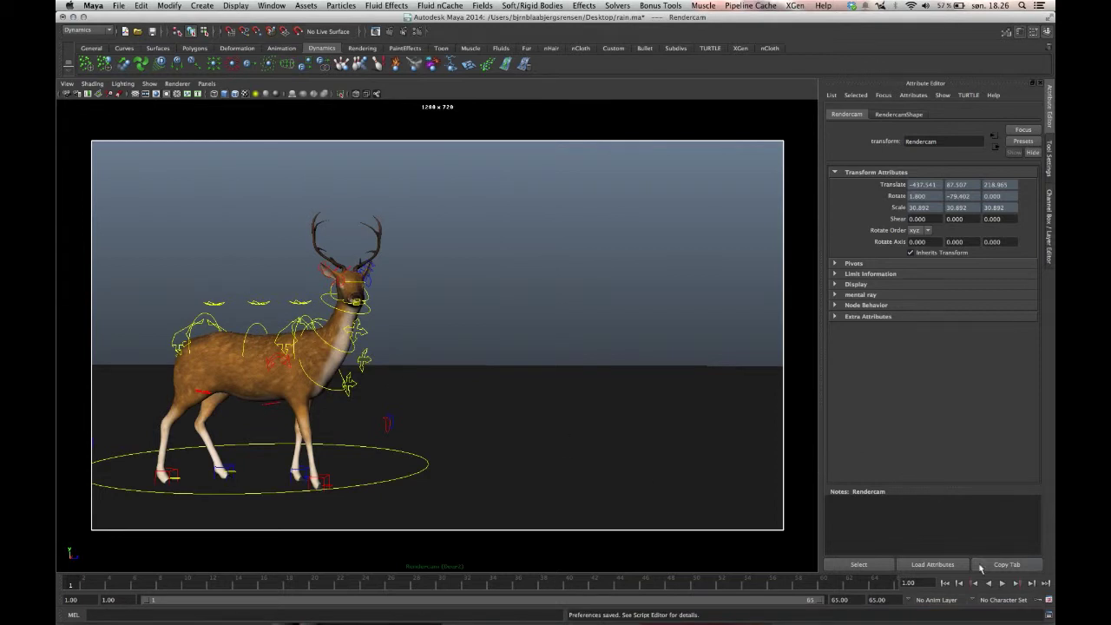
Play the deer animation, stop it, and step back a frame
{"action": "left_click", "coordinate": [1002, 584]}
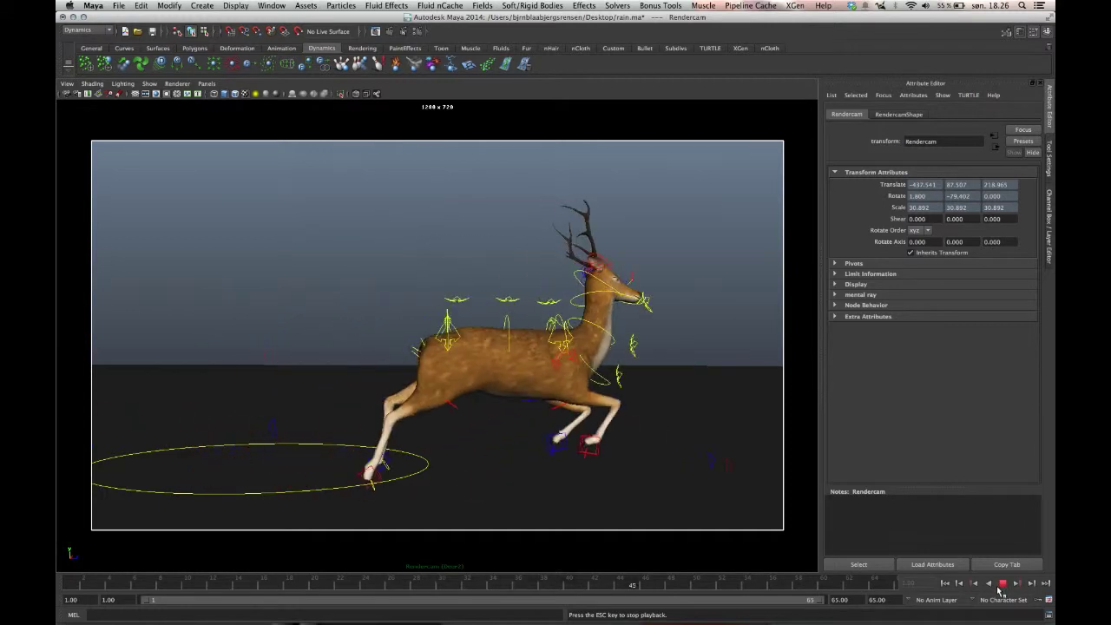
{"action": "left_click", "coordinate": [1002, 585]}
{"action": "left_click", "coordinate": [960, 584]}
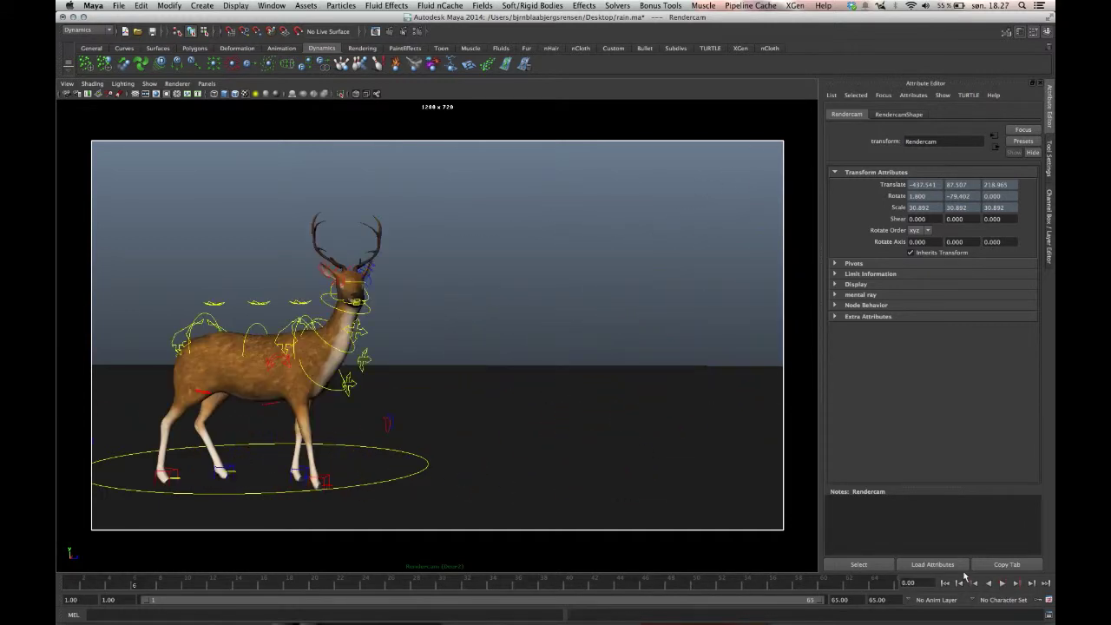
From frame 1, create a particle emitter with Emitter type set to Volume
{"action": "left_click", "coordinate": [946, 584]}
{"action": "left_click", "coordinate": [342, 6]}
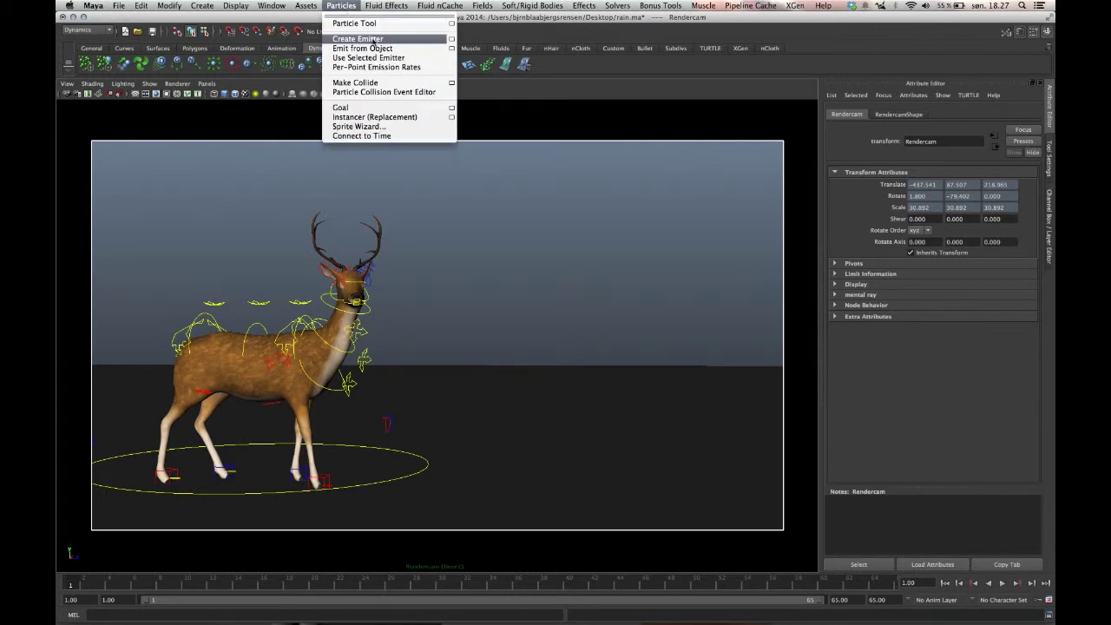
{"action": "left_click", "coordinate": [451, 40]}
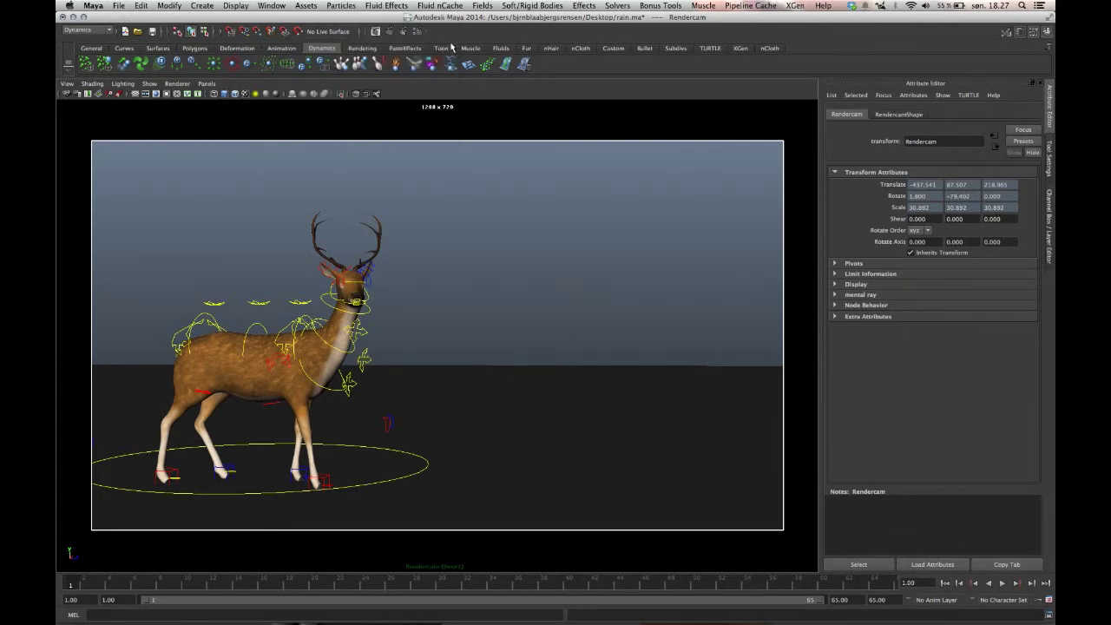
{"action": "left_click_drag", "start_coordinate": [568, 223], "coordinate": [461, 187]}
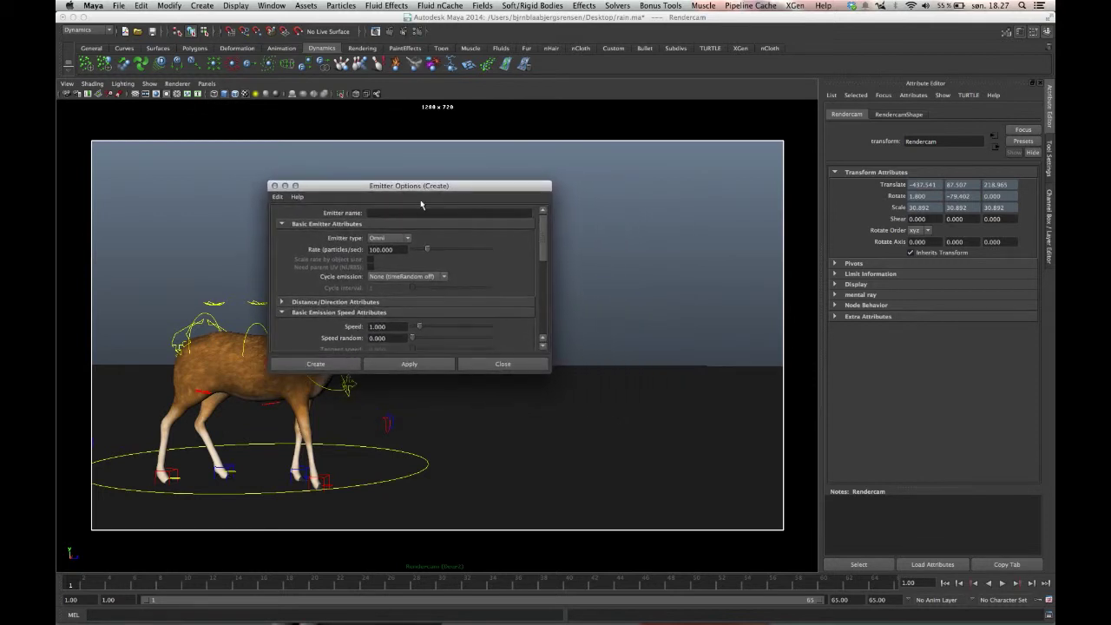
{"action": "left_click", "coordinate": [401, 241]}
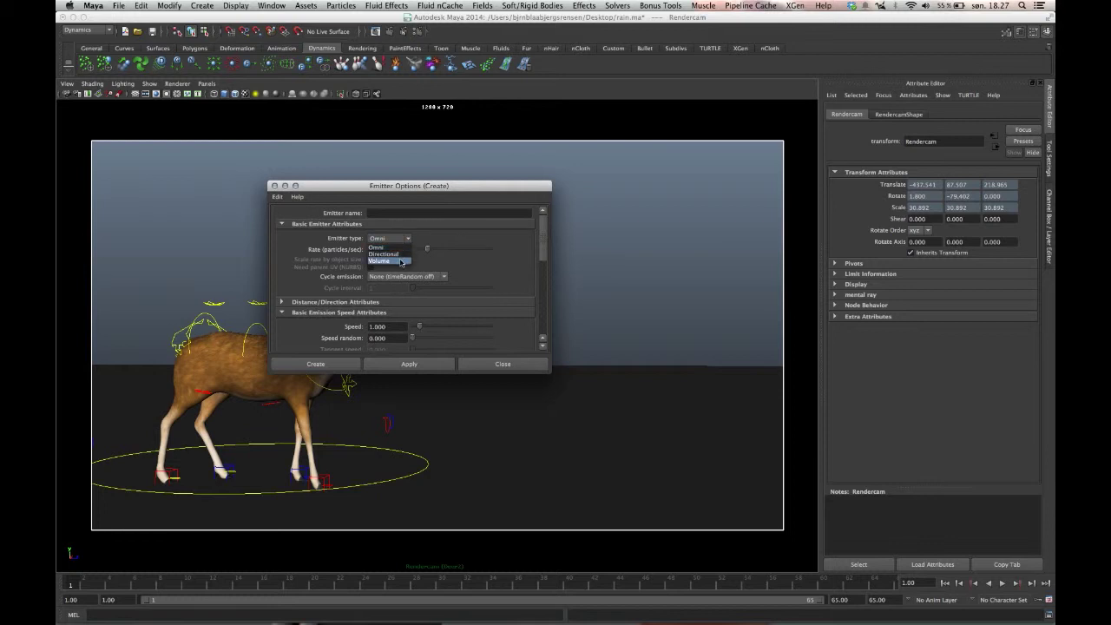
{"action": "left_click", "coordinate": [401, 261]}
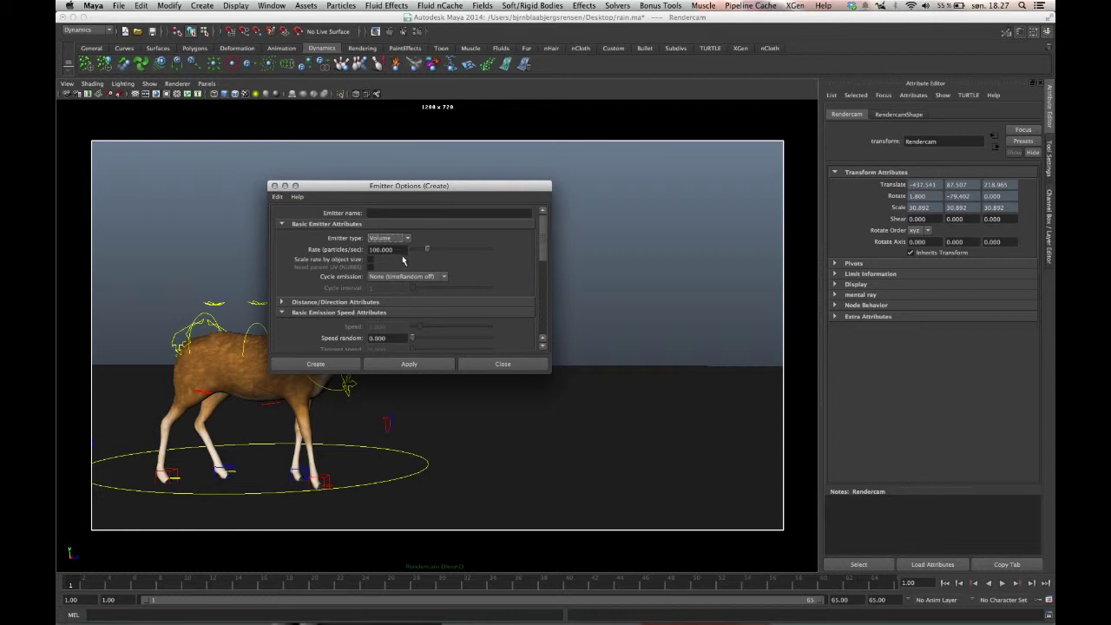
{"action": "left_click", "coordinate": [342, 367]}
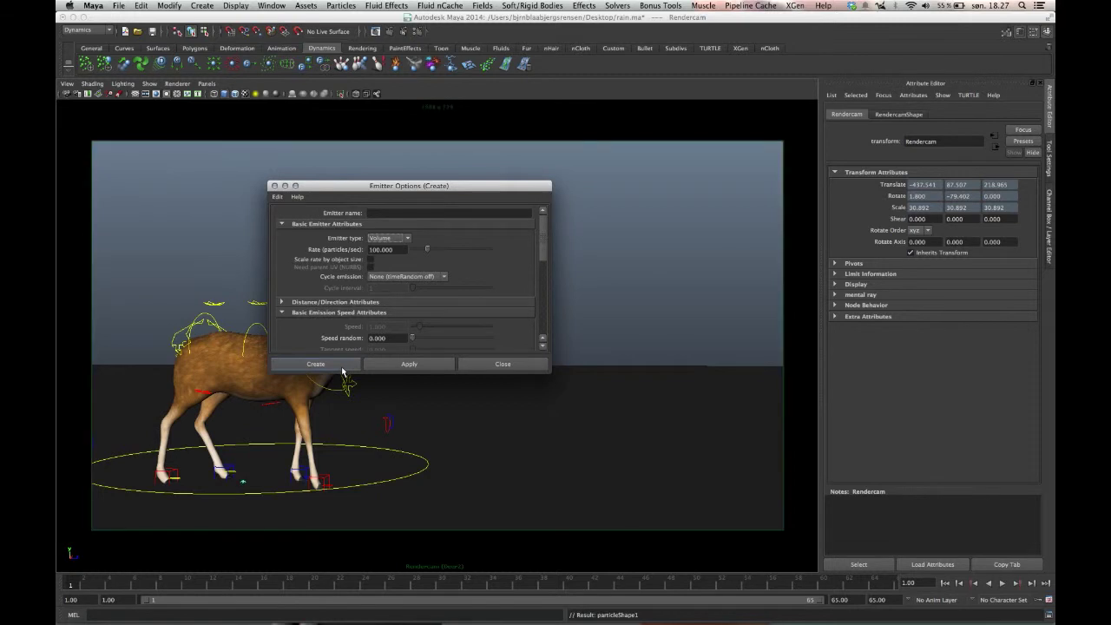
Select emitter1 in the Outliner and move it up to about Y 213 above the deer
{"action": "left_click", "coordinate": [479, 362]}
{"action": "left_click", "coordinate": [457, 323]}
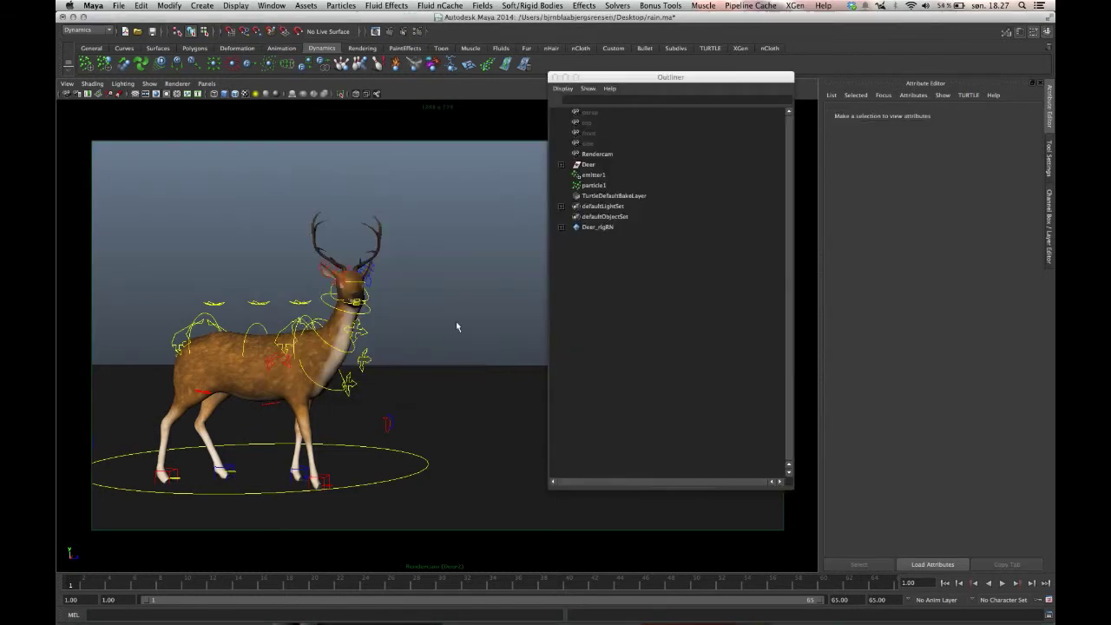
{"action": "left_click", "coordinate": [595, 176]}
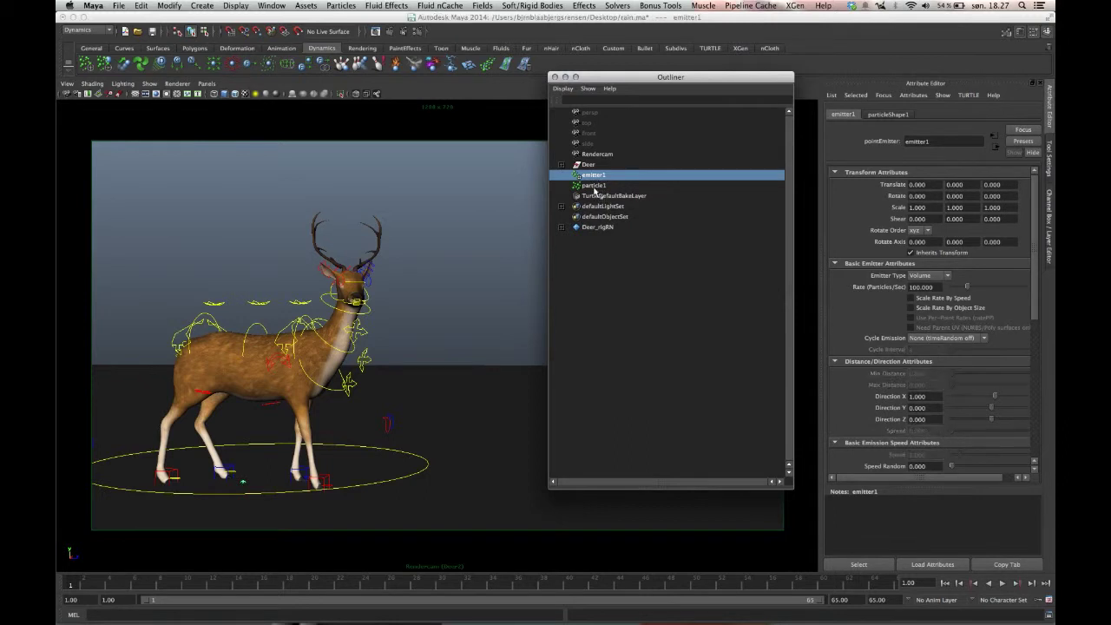
{"action": "left_click", "coordinate": [246, 438]}
{"action": "left_click_drag", "start_coordinate": [246, 438], "coordinate": [261, 157]}
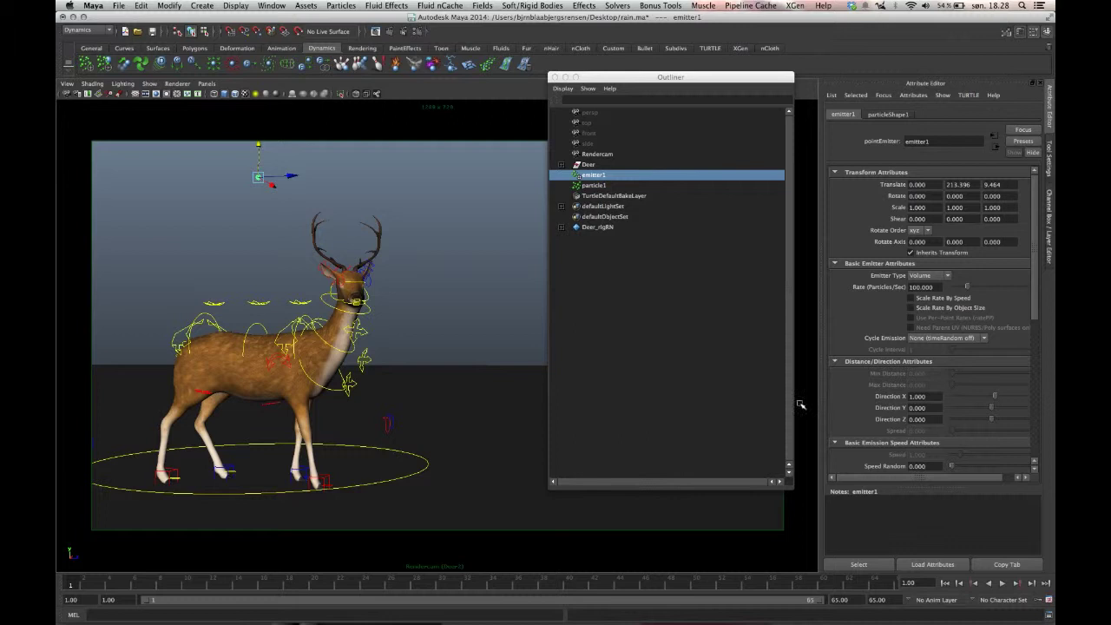
Play the animation to test the raised emitter, then scroll through its attributes
{"action": "left_click", "coordinate": [1002, 583]}
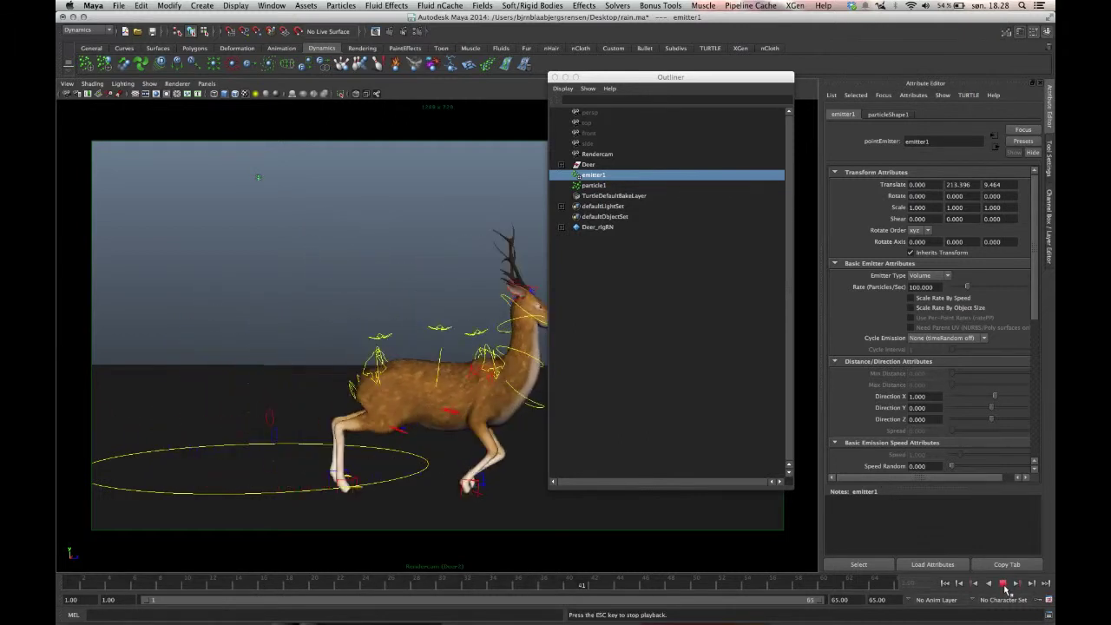
{"action": "key", "text": "Escape"}
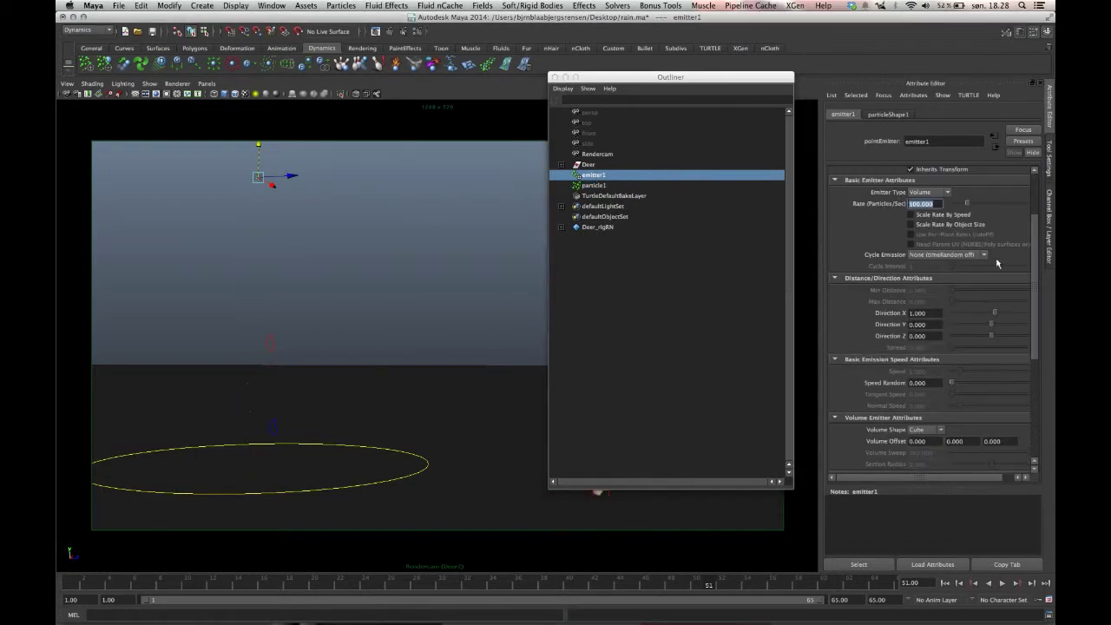
{"action": "scroll", "coordinate": [1035, 259], "scroll_direction": "down", "scroll_amount": 3}
{"action": "scroll", "coordinate": [1041, 266], "scroll_direction": "down", "scroll_amount": 5}
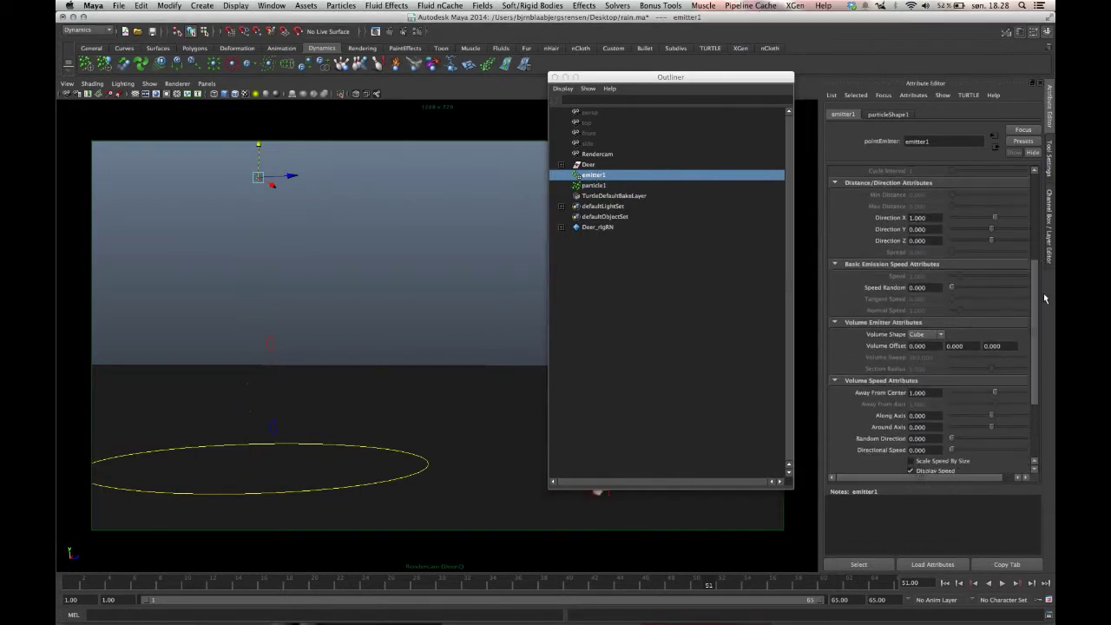
{"action": "scroll", "coordinate": [1037, 337], "scroll_direction": "down", "scroll_amount": 2}
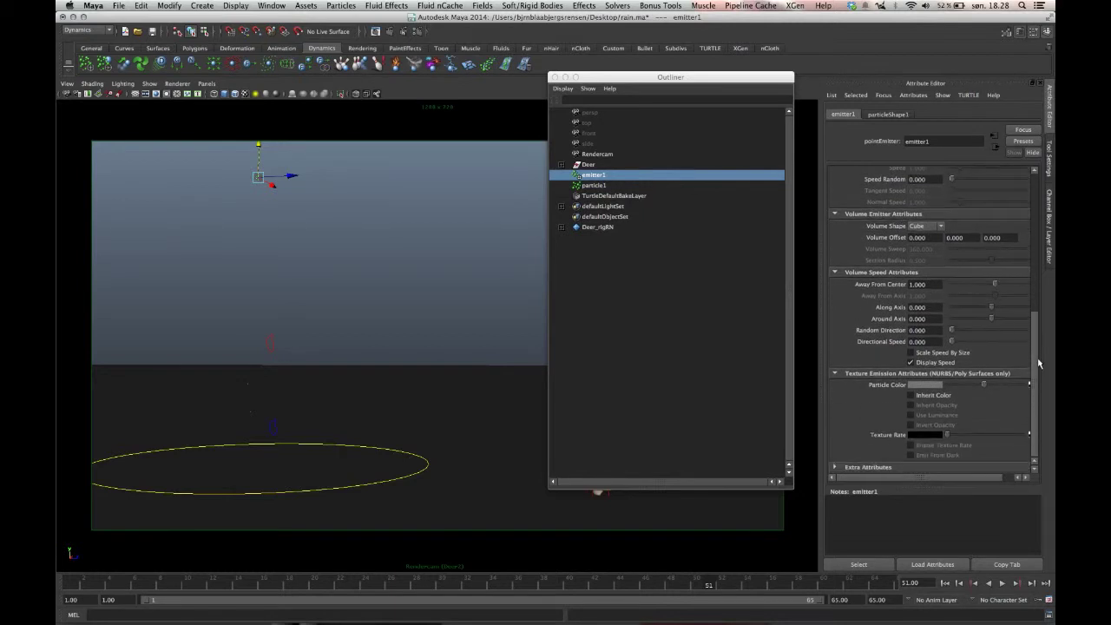
On particleShape1, set Lifespan Mode to Constant with a Lifespan of 2.000
{"action": "left_click", "coordinate": [907, 116]}
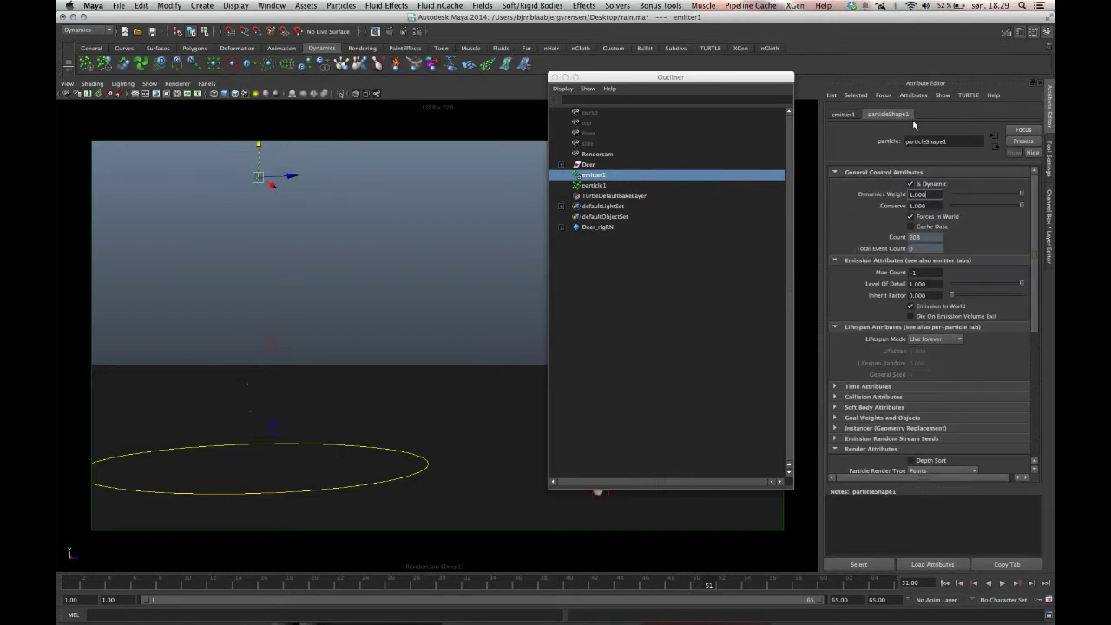
{"action": "left_click", "coordinate": [951, 339]}
{"action": "left_click", "coordinate": [922, 355]}
{"action": "left_click", "coordinate": [922, 351]}
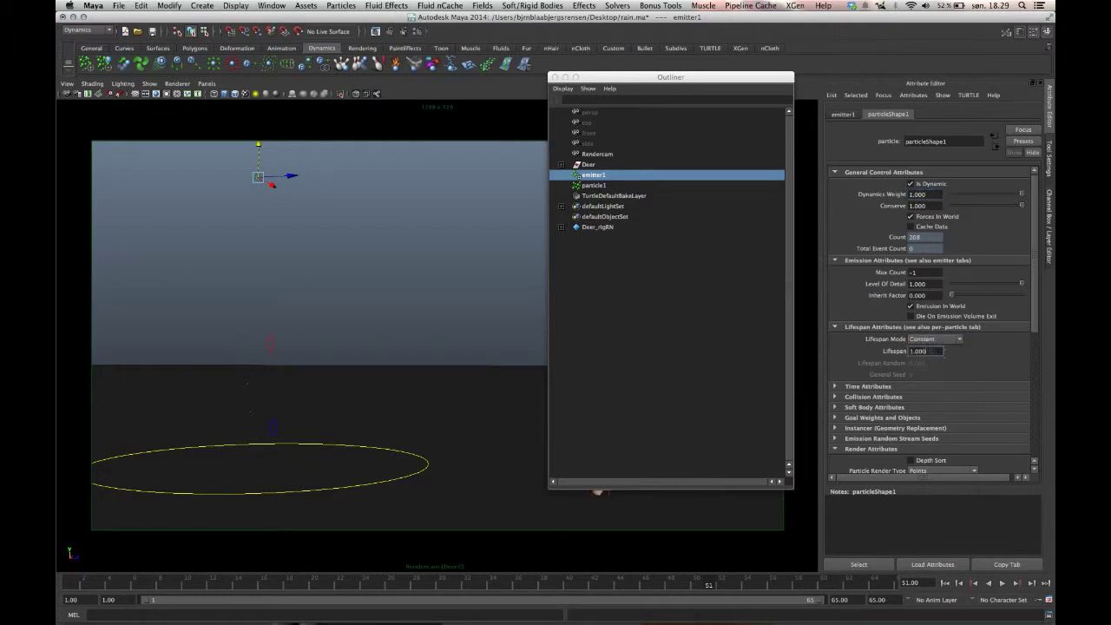
{"action": "type", "text": "2.000"}
Scale emitter1 to a wide, thin slab of about 75.5 × 2.5 × 47.6
{"action": "key", "text": "ctrl+a"}
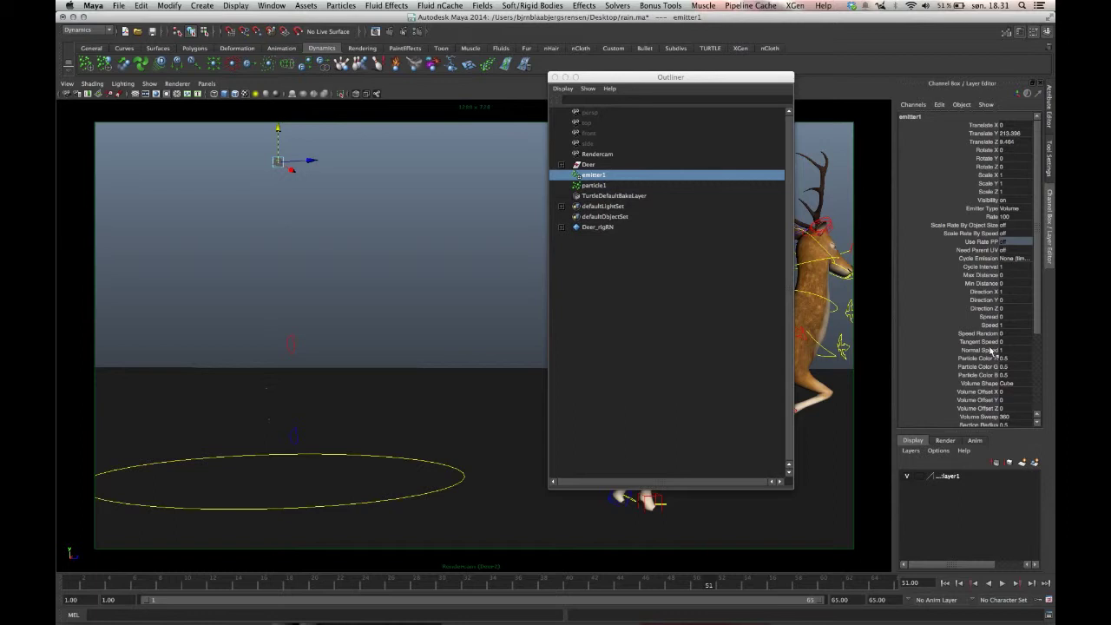
{"action": "scroll", "coordinate": [1033, 261], "scroll_direction": "down", "scroll_amount": 3}
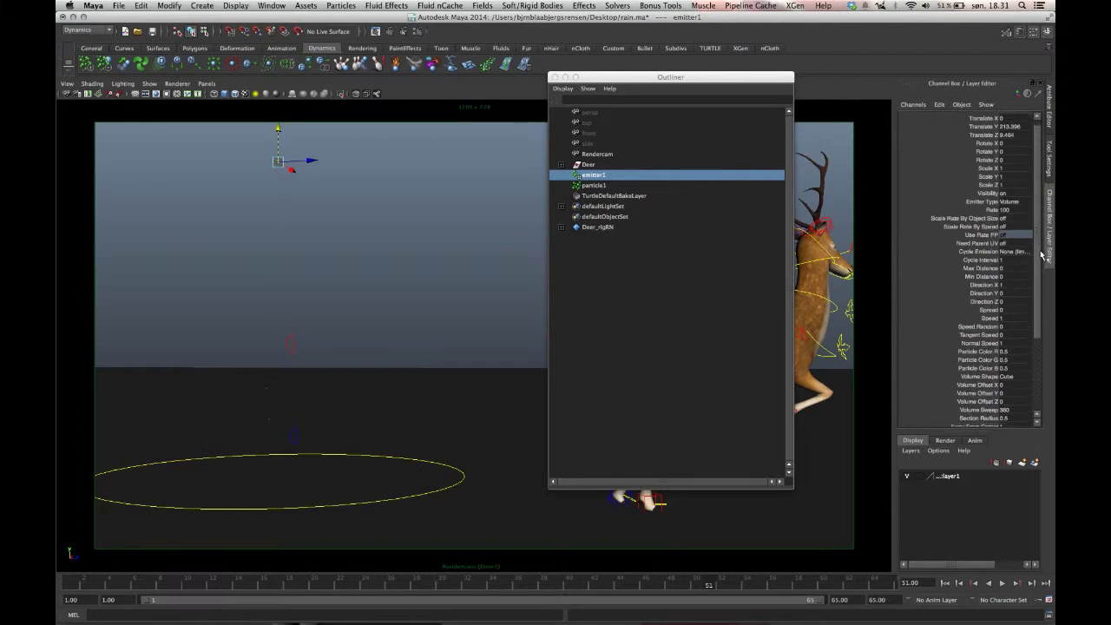
{"action": "scroll", "coordinate": [1045, 269], "scroll_direction": "down", "scroll_amount": 3}
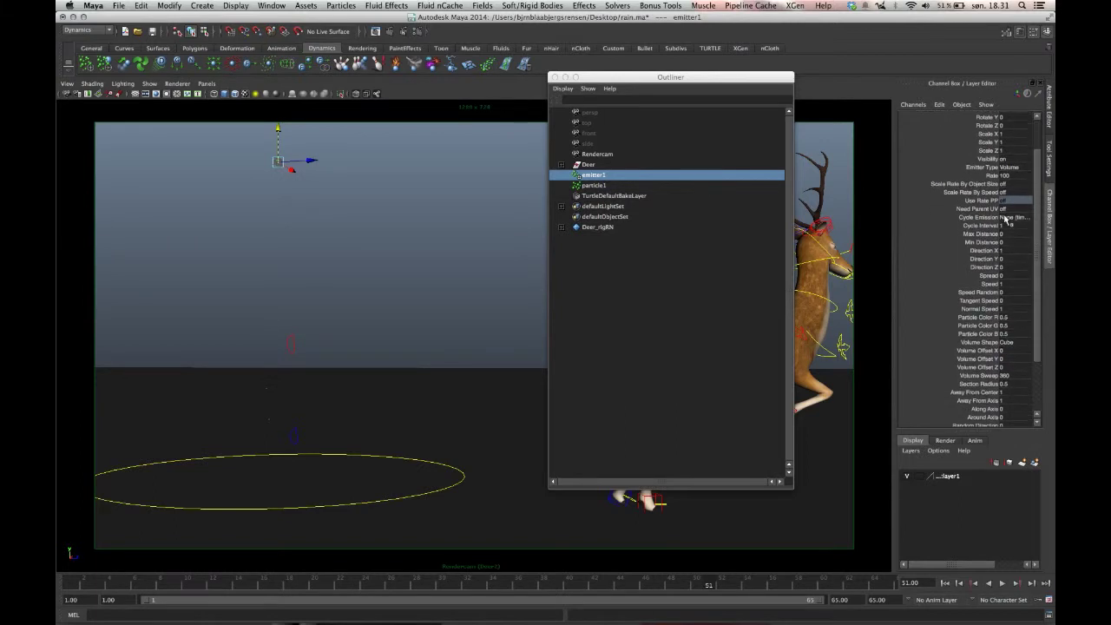
{"action": "left_click", "coordinate": [1005, 177]}
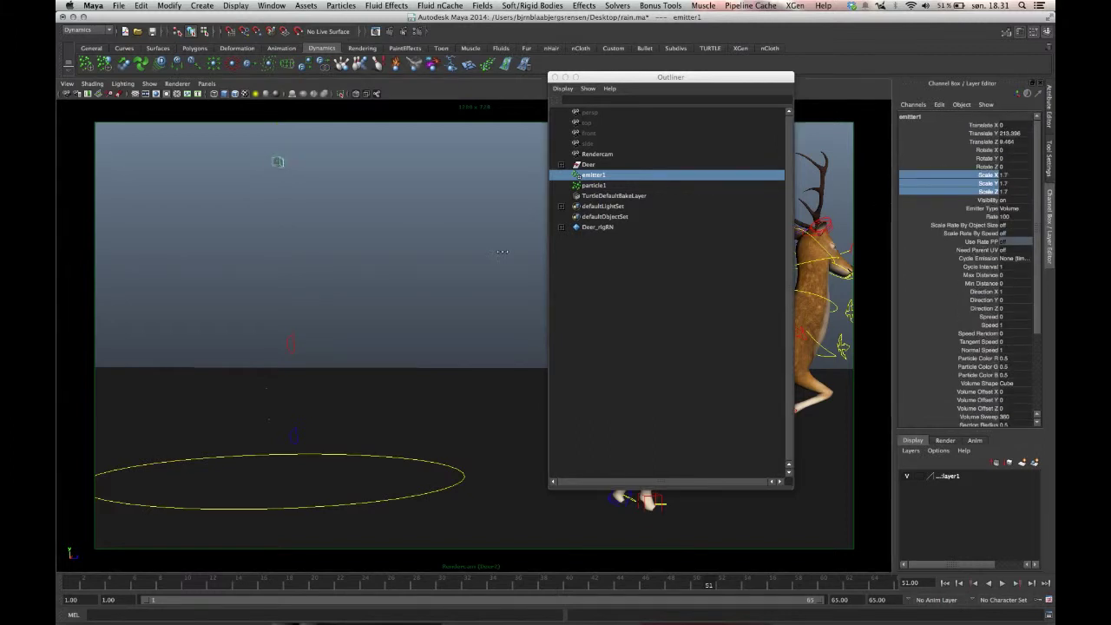
{"action": "middle_click_drag", "start_coordinate": [502, 252], "coordinate": [509, 249]}
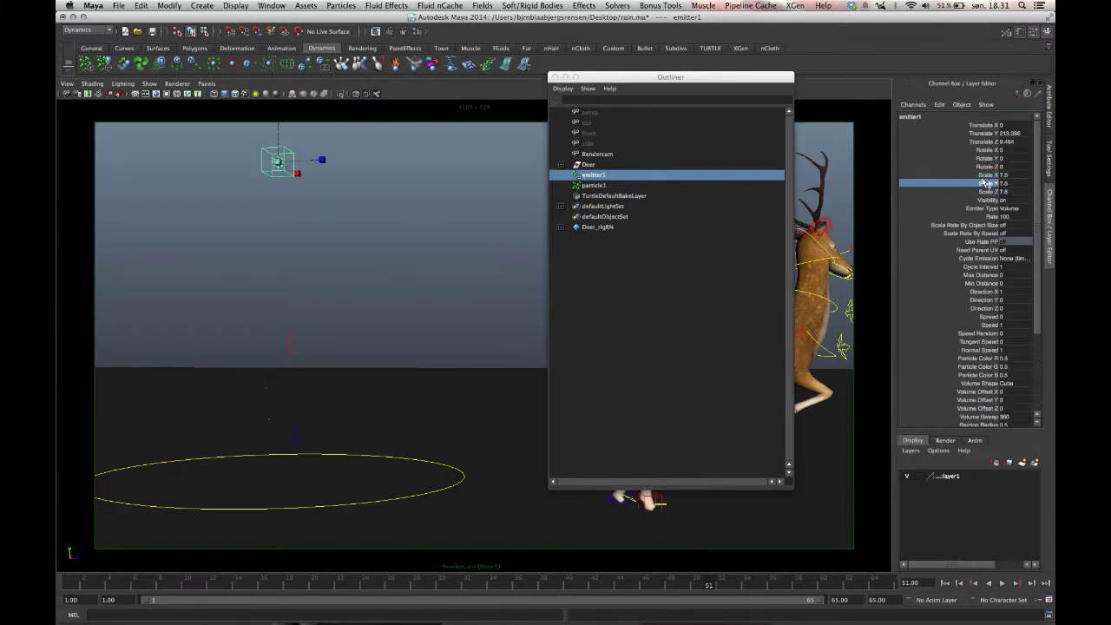
{"action": "middle_click_drag", "start_coordinate": [608, 261], "coordinate": [552, 250]}
{"action": "left_click", "coordinate": [945, 583]}
Rewind and play back to watch particles fall from the slab, then select particle1
{"action": "left_click", "coordinate": [981, 191], "text": "ctrl"}
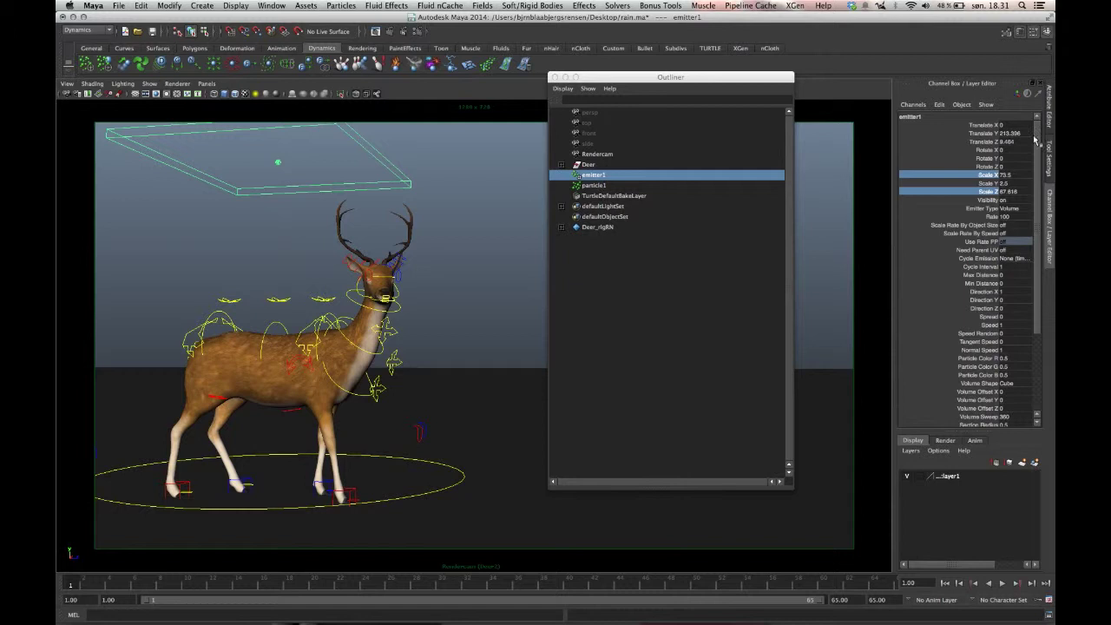
{"action": "left_click", "coordinate": [885, 443]}
{"action": "left_click", "coordinate": [1003, 584]}
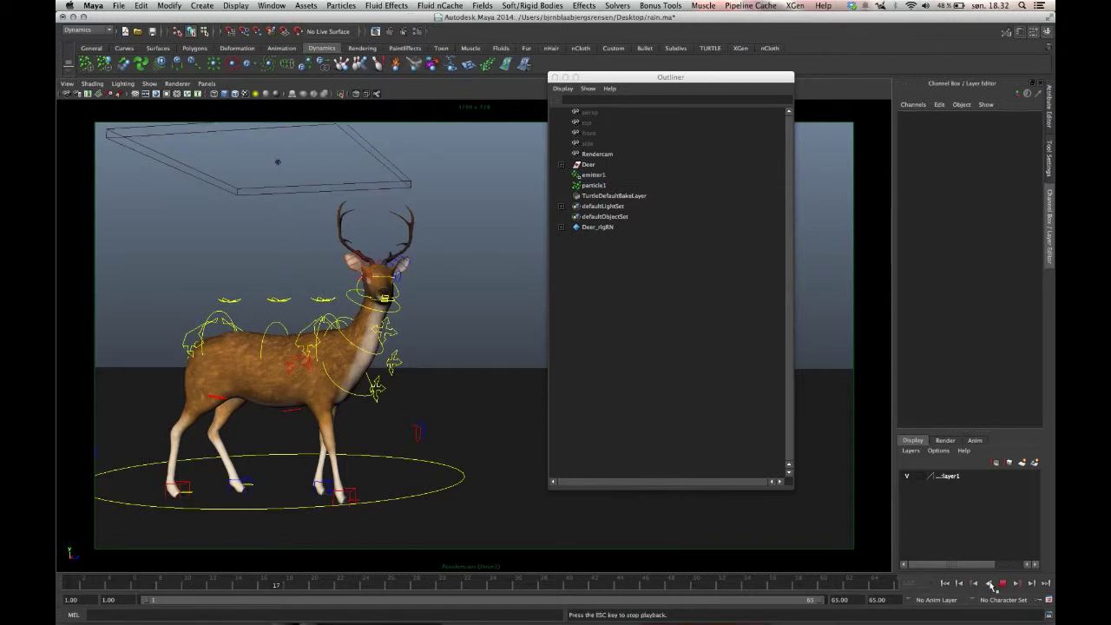
{"action": "left_click", "coordinate": [1003, 583]}
{"action": "left_click", "coordinate": [342, 159]}
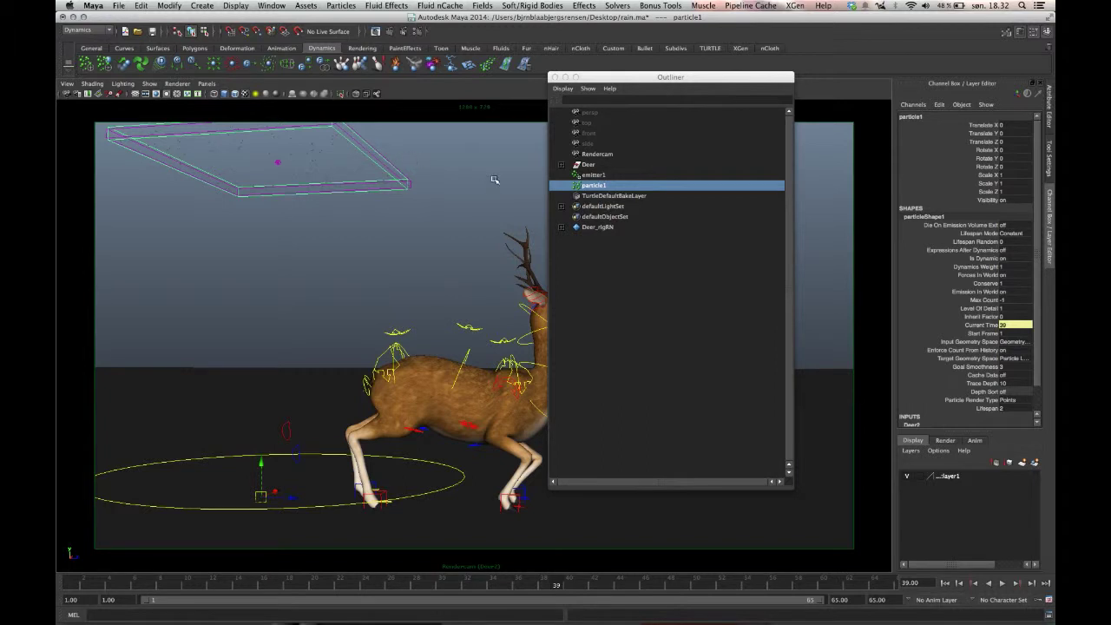
Add a gravity field to the particles and set its Magnitude to 50
{"action": "left_click", "coordinate": [518, 90]}
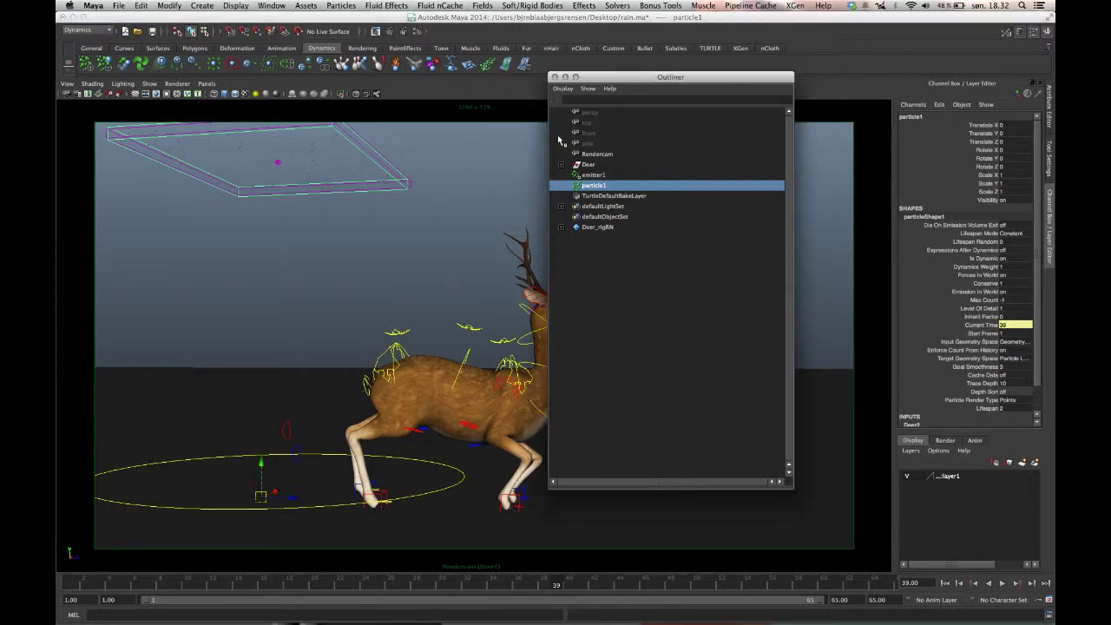
{"action": "left_click", "coordinate": [483, 6]}
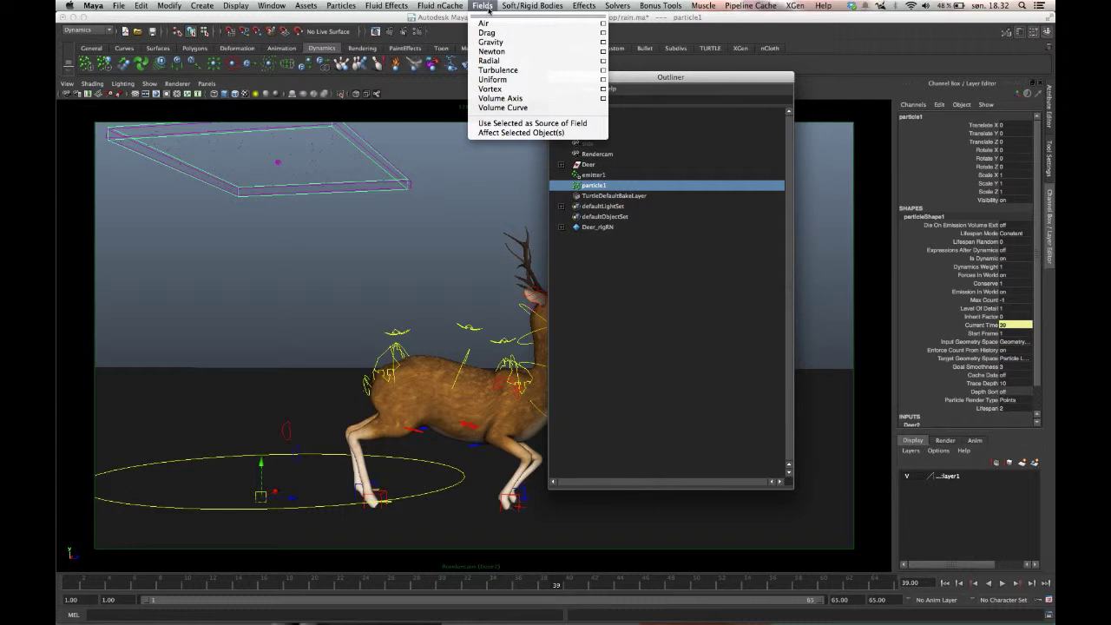
{"action": "left_click", "coordinate": [561, 43]}
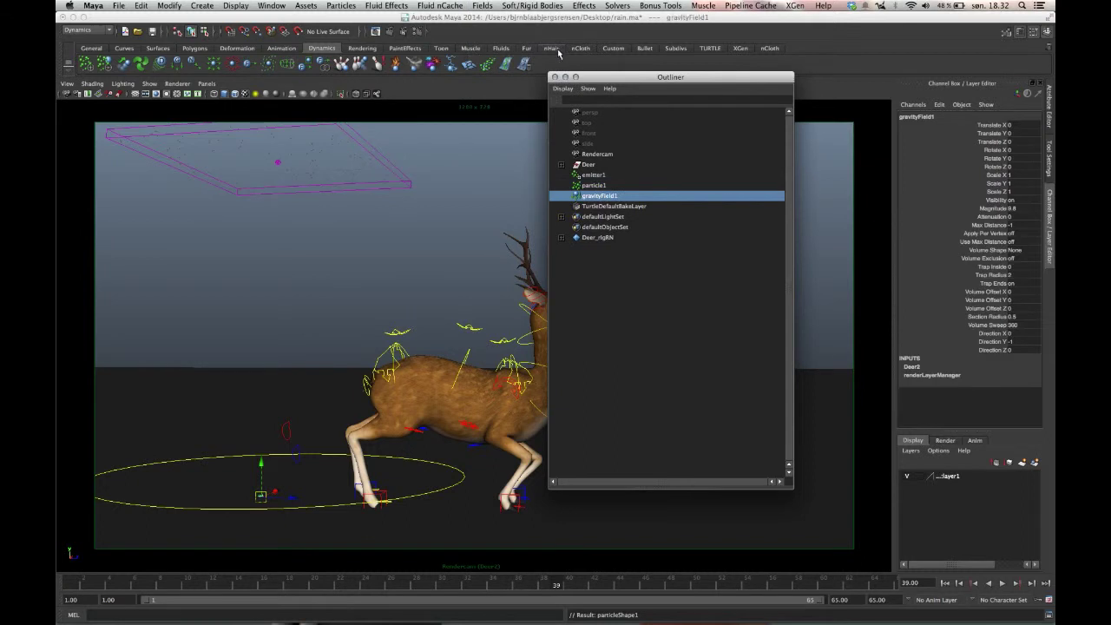
{"action": "key", "text": "ctrl+a"}
{"action": "double_click", "coordinate": [917, 275]}
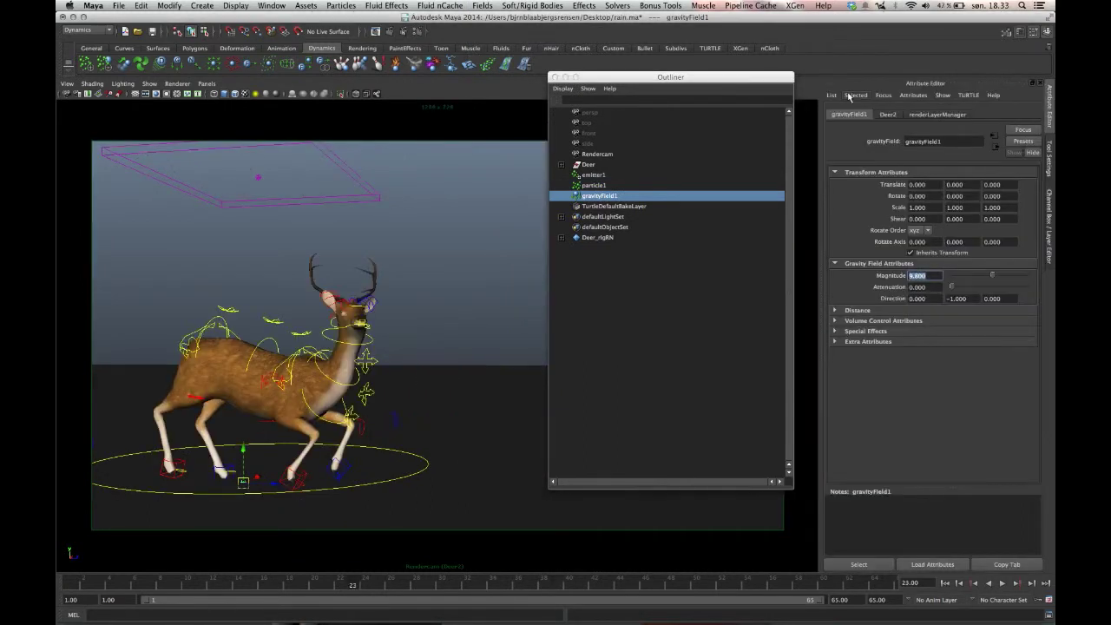
{"action": "type", "text": "50"}
Play back the animation to watch the particles fall like rain
{"action": "left_click", "coordinate": [593, 174]}
{"action": "key", "text": "alt+v"}
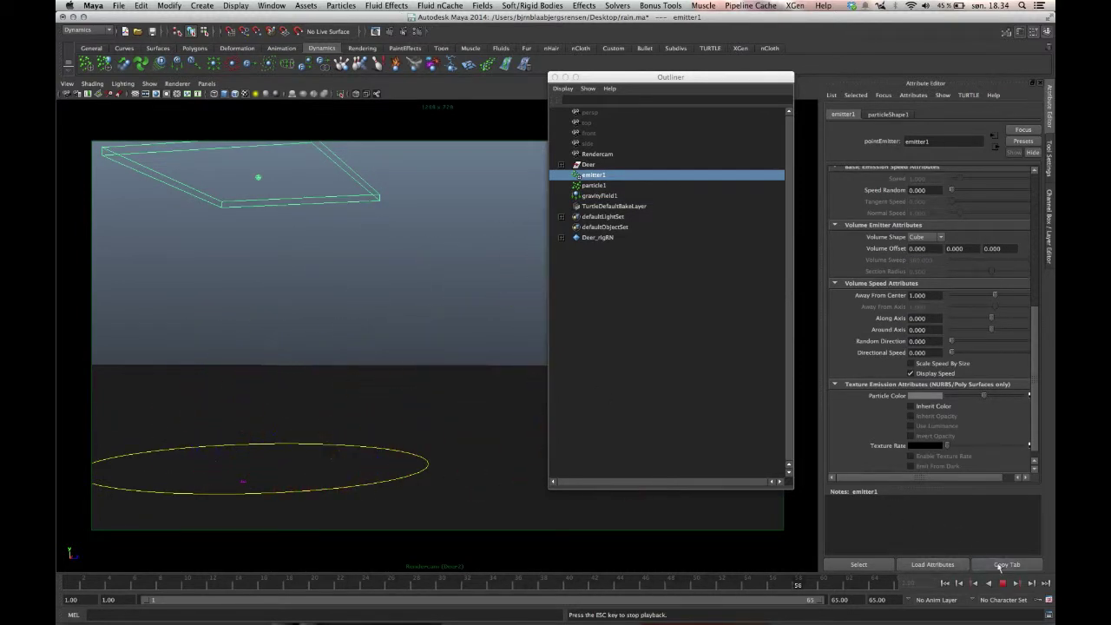
{"action": "key", "text": "Escape"}
{"action": "left_click", "coordinate": [1004, 584]}
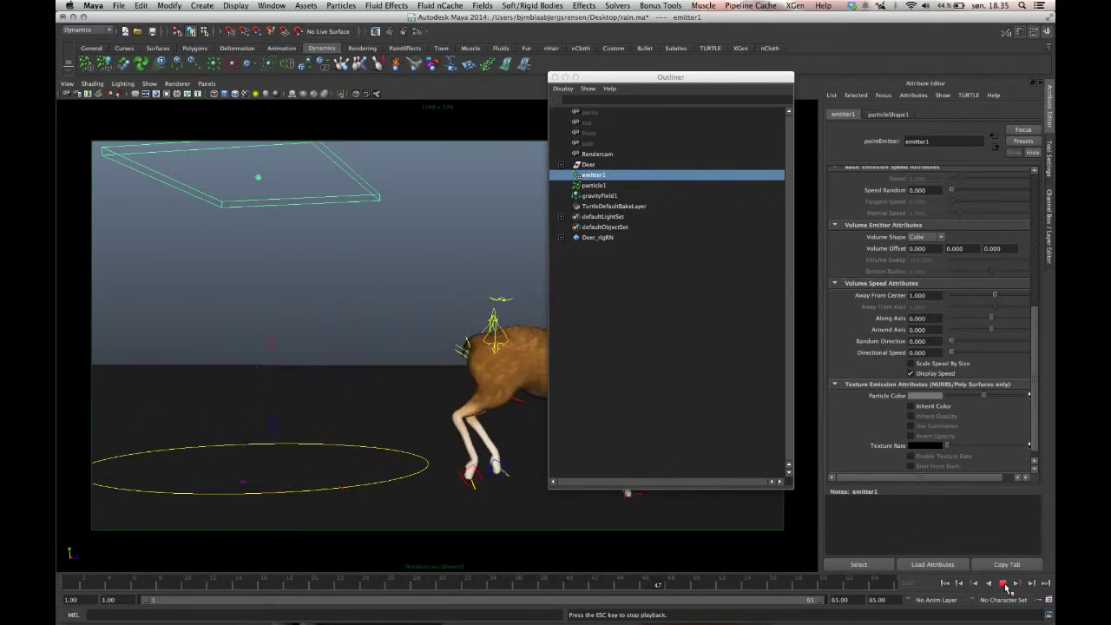
{"action": "left_click", "coordinate": [397, 221]}
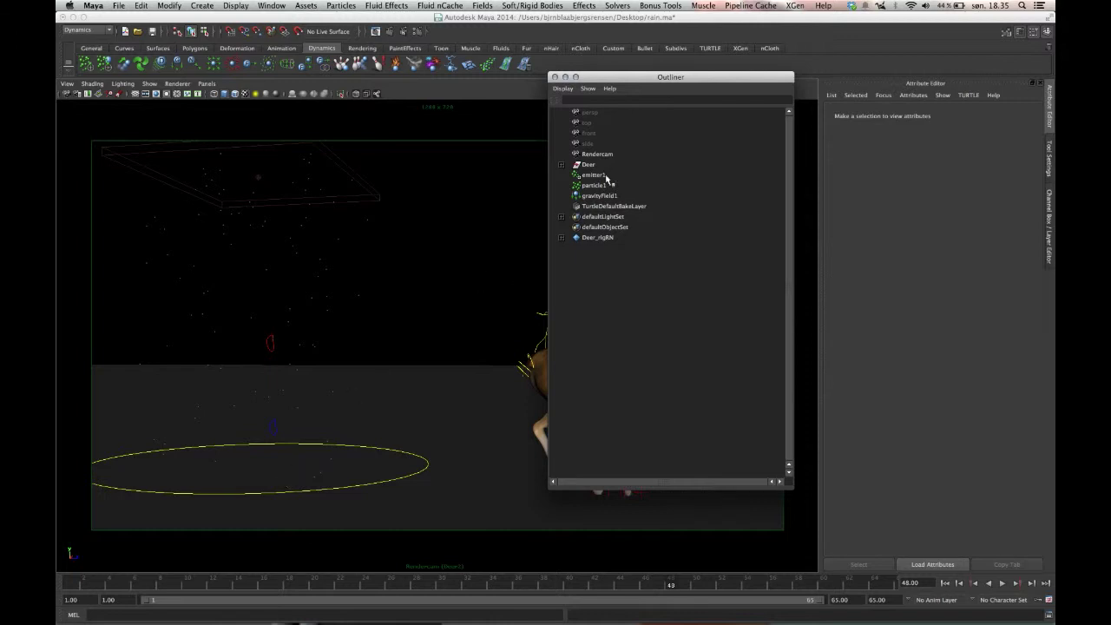
Switch particle1's Particle Render Type to Streak and add its streak render attributes
{"action": "left_click", "coordinate": [599, 186]}
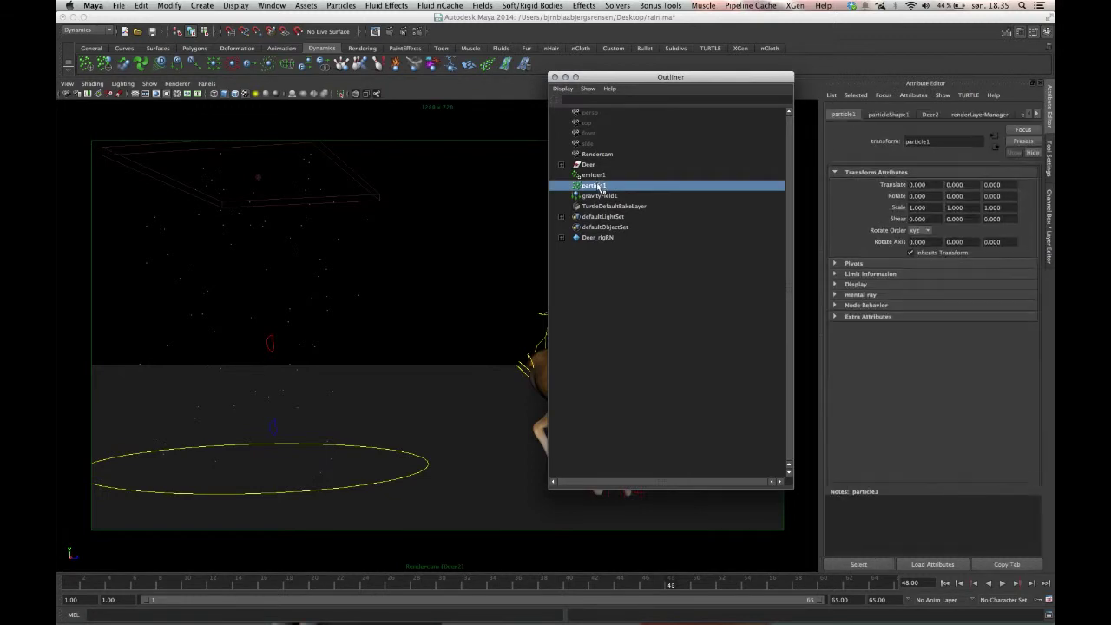
{"action": "left_click", "coordinate": [889, 115]}
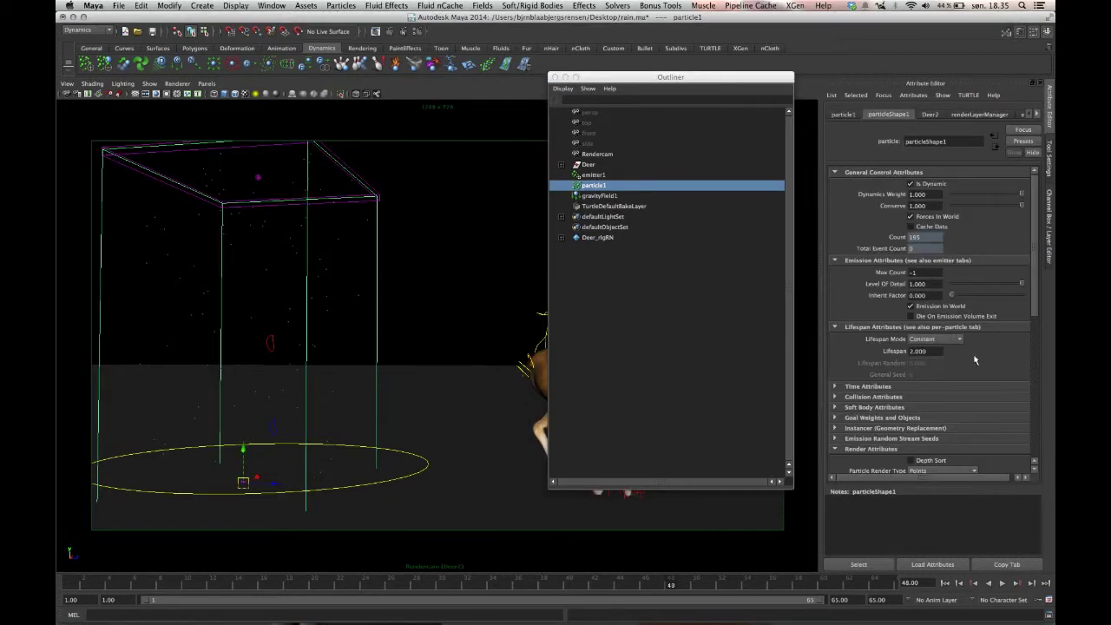
{"action": "scroll", "coordinate": [964, 338], "scroll_direction": "down", "scroll_amount": 5}
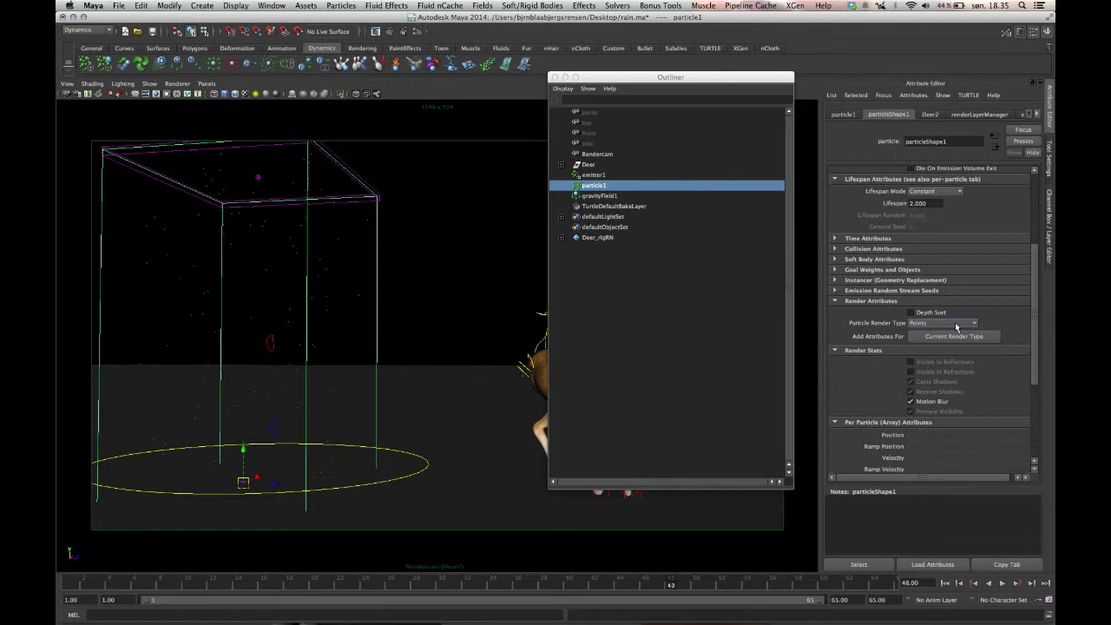
{"action": "left_click", "coordinate": [944, 323]}
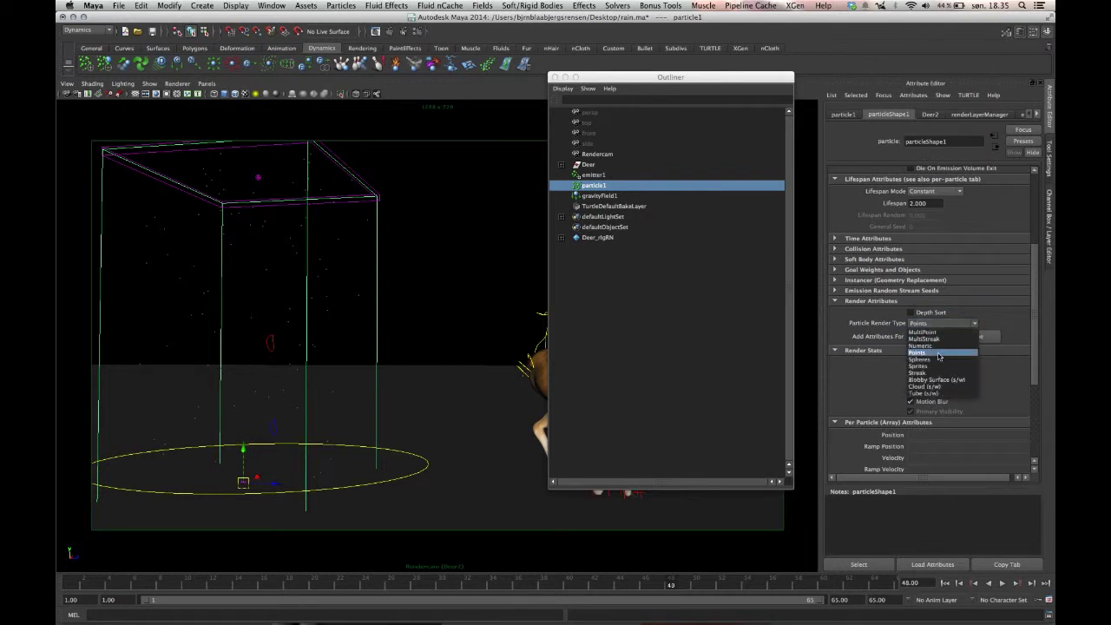
{"action": "left_click", "coordinate": [920, 376]}
{"action": "left_click", "coordinate": [946, 338]}
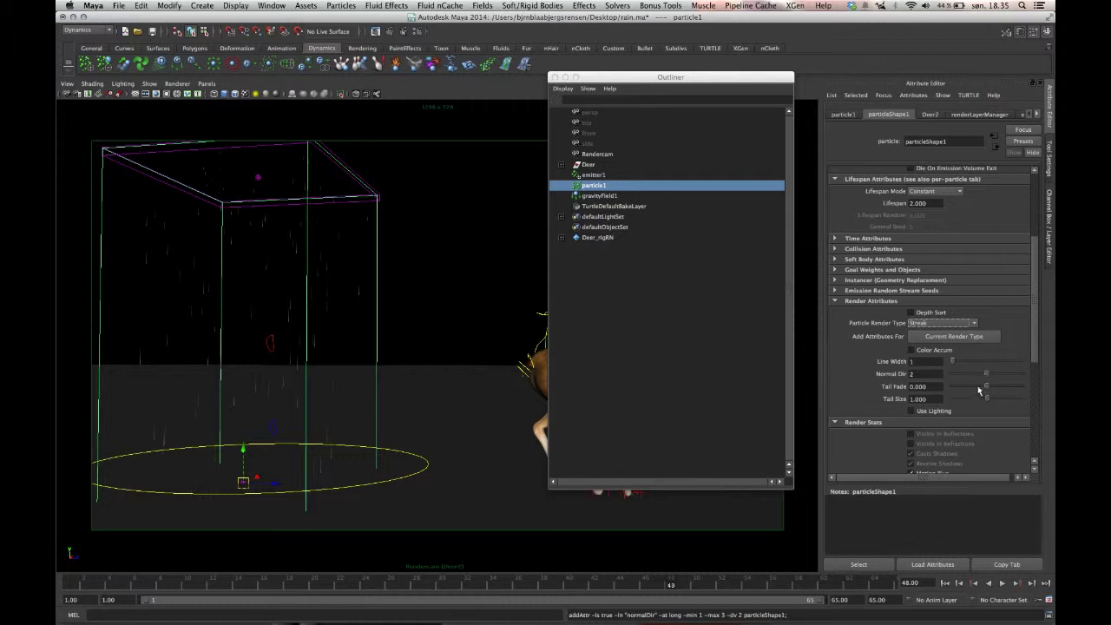
Adjust the streak Line Width, set Tail Fade to -1.000 and Tail Size to 2.256
{"action": "mouse_move", "coordinate": [955, 363]}
{"action": "left_mouse_down"}
{"action": "mouse_move", "coordinate": [988, 363]}
{"action": "mouse_move", "coordinate": [961, 365]}
{"action": "left_mouse_up"}
{"action": "mouse_move", "coordinate": [989, 391]}
{"action": "left_mouse_down"}
{"action": "mouse_move", "coordinate": [933, 389]}
{"action": "mouse_move", "coordinate": [1033, 393]}
{"action": "mouse_move", "coordinate": [941, 392]}
{"action": "left_mouse_up"}
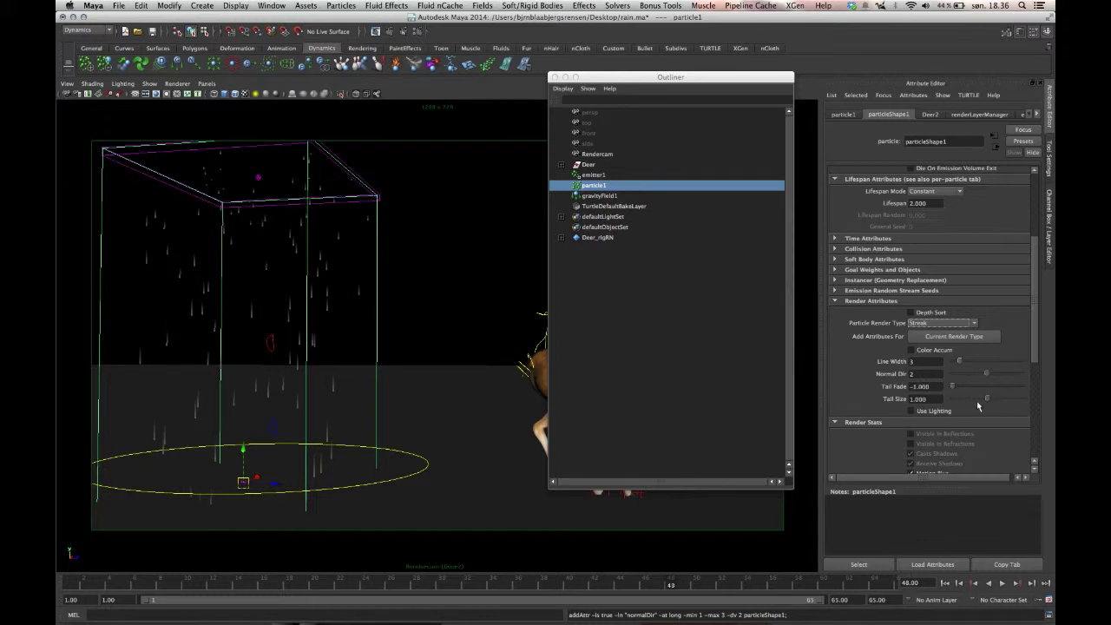
{"action": "mouse_move", "coordinate": [987, 399]}
{"action": "left_mouse_down"}
{"action": "mouse_move", "coordinate": [1007, 398]}
{"action": "mouse_move", "coordinate": [977, 400]}
{"action": "mouse_move", "coordinate": [988, 401]}
{"action": "left_mouse_up"}
{"action": "left_click_drag", "start_coordinate": [985, 401], "coordinate": [988, 401]}
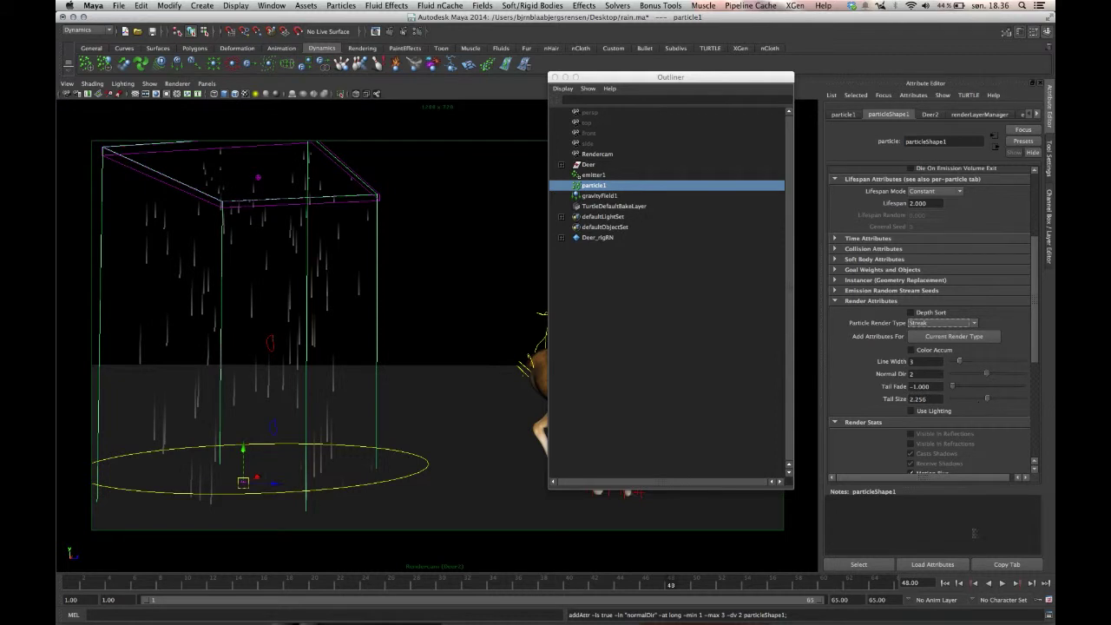
Rewind and play back to preview the rain streaks, stopping at frame 27
{"action": "left_click", "coordinate": [945, 583]}
{"action": "left_click", "coordinate": [1000, 584]}
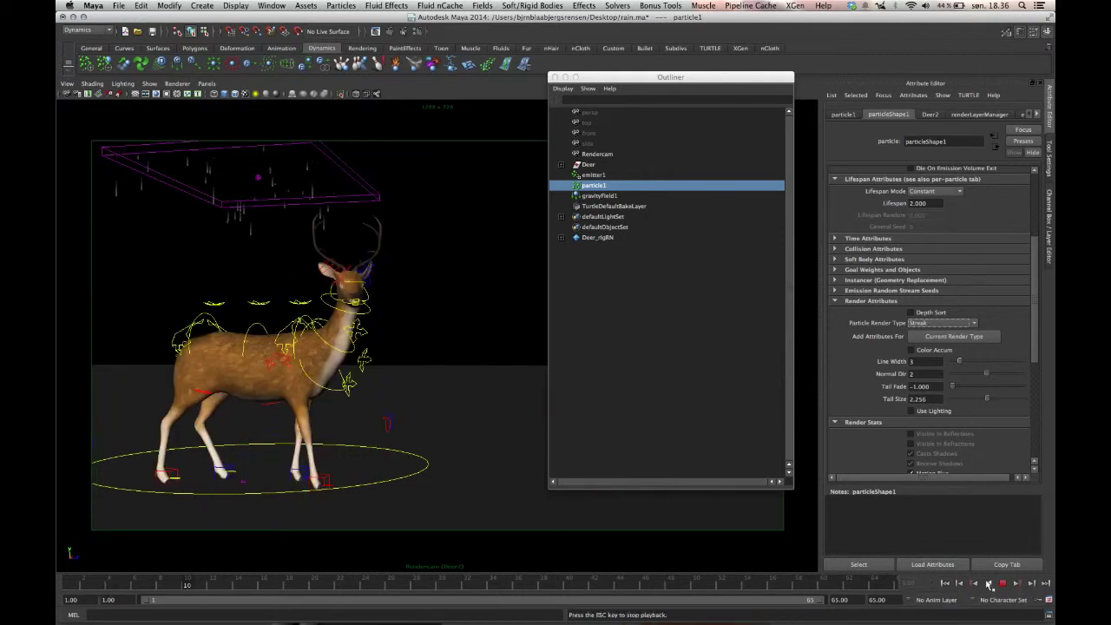
{"action": "left_click", "coordinate": [1002, 584]}
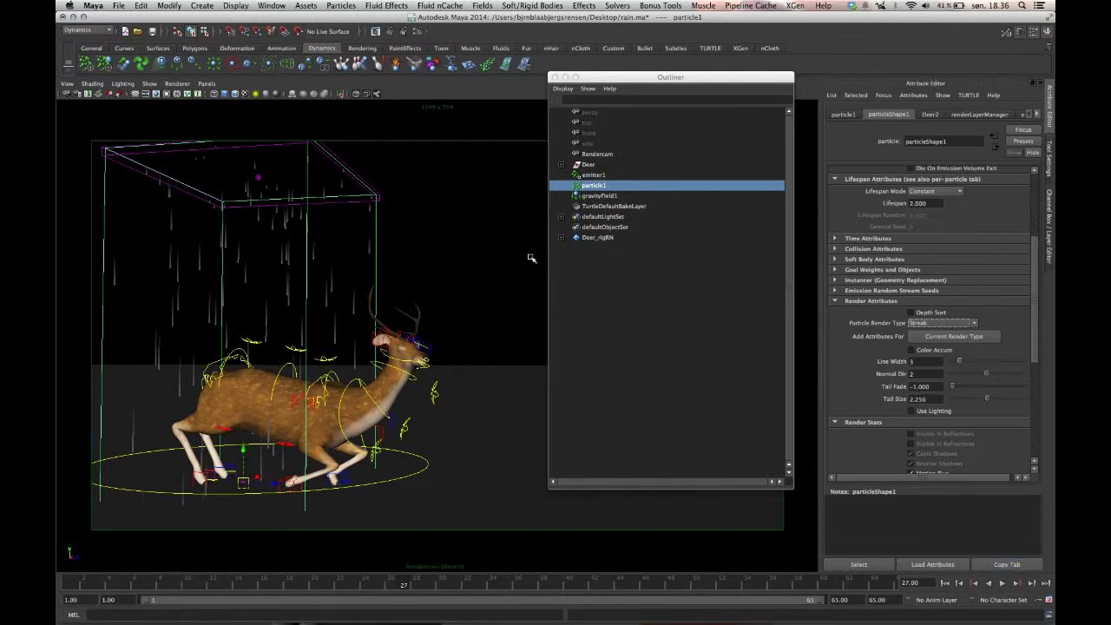
Make the rain particles collide with the deer mesh and with the ground plane
{"action": "left_click", "coordinate": [378, 380]}
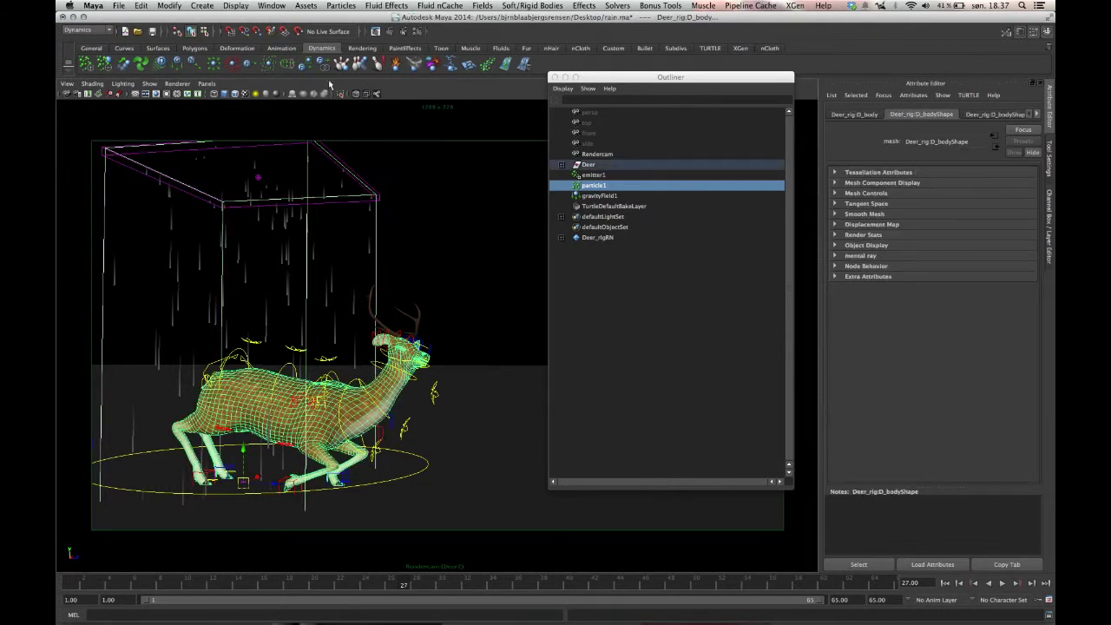
{"action": "left_click", "coordinate": [339, 6]}
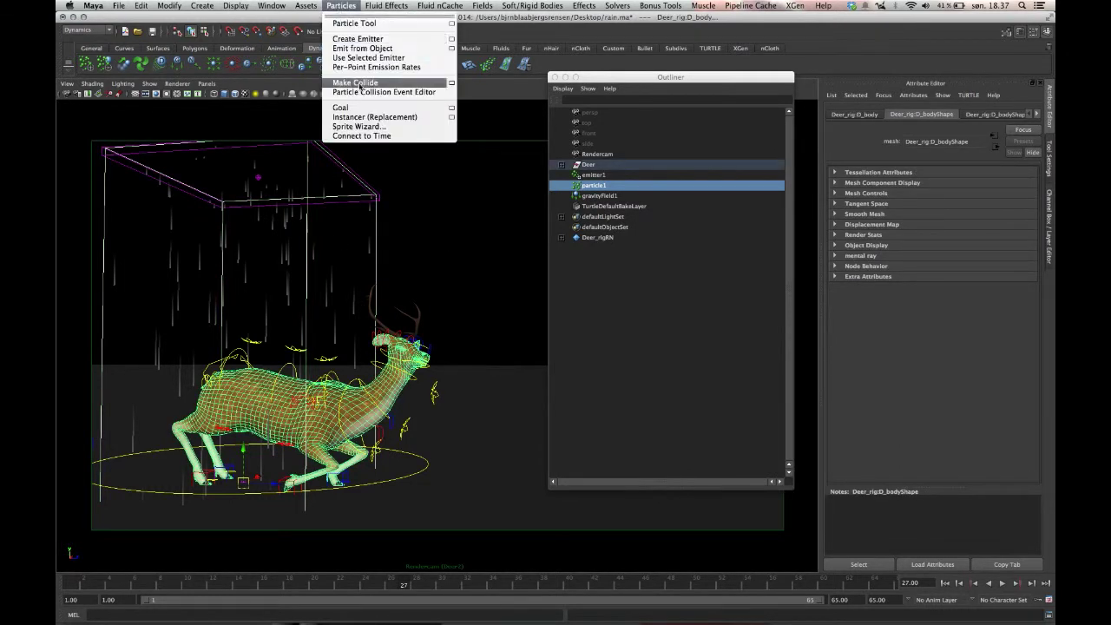
{"action": "left_click", "coordinate": [397, 84]}
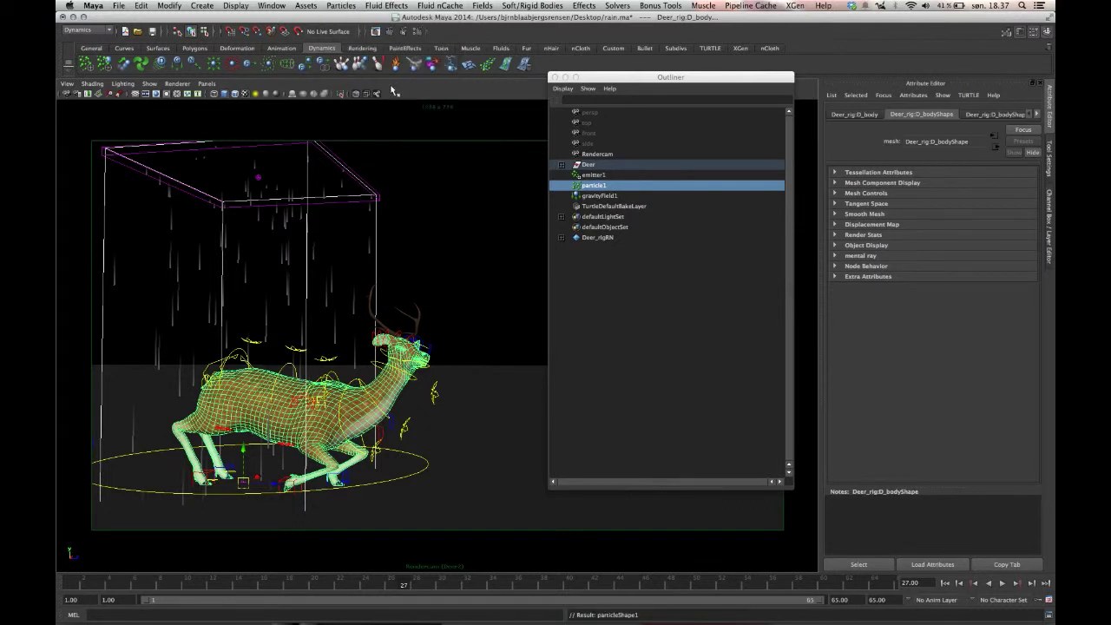
{"action": "left_click", "coordinate": [422, 131]}
{"action": "left_click", "coordinate": [339, 6]}
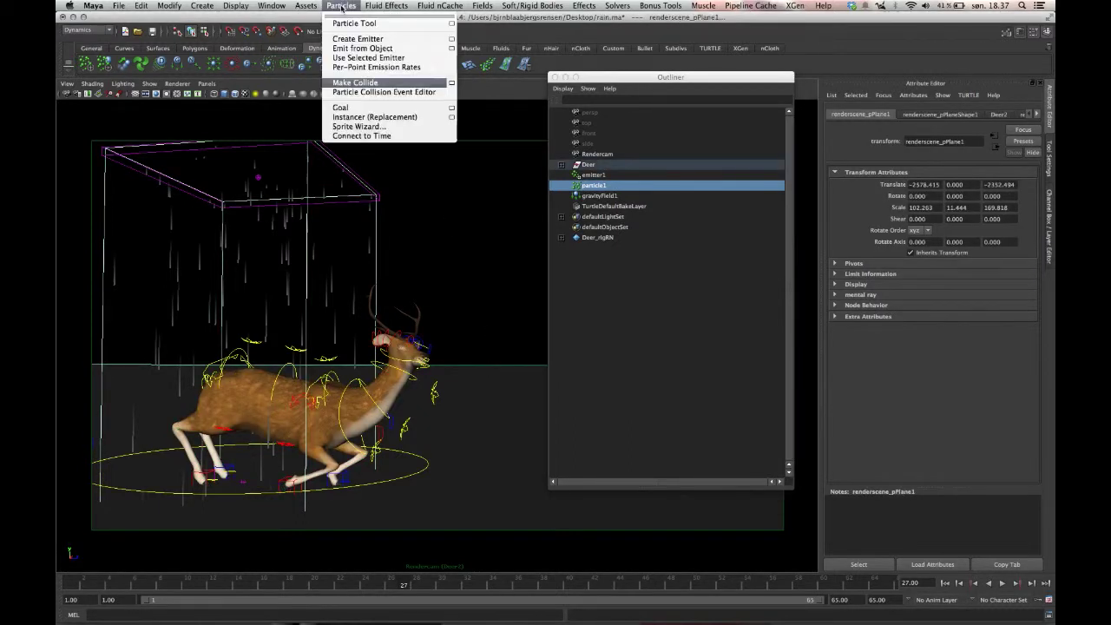
{"action": "left_click", "coordinate": [366, 84]}
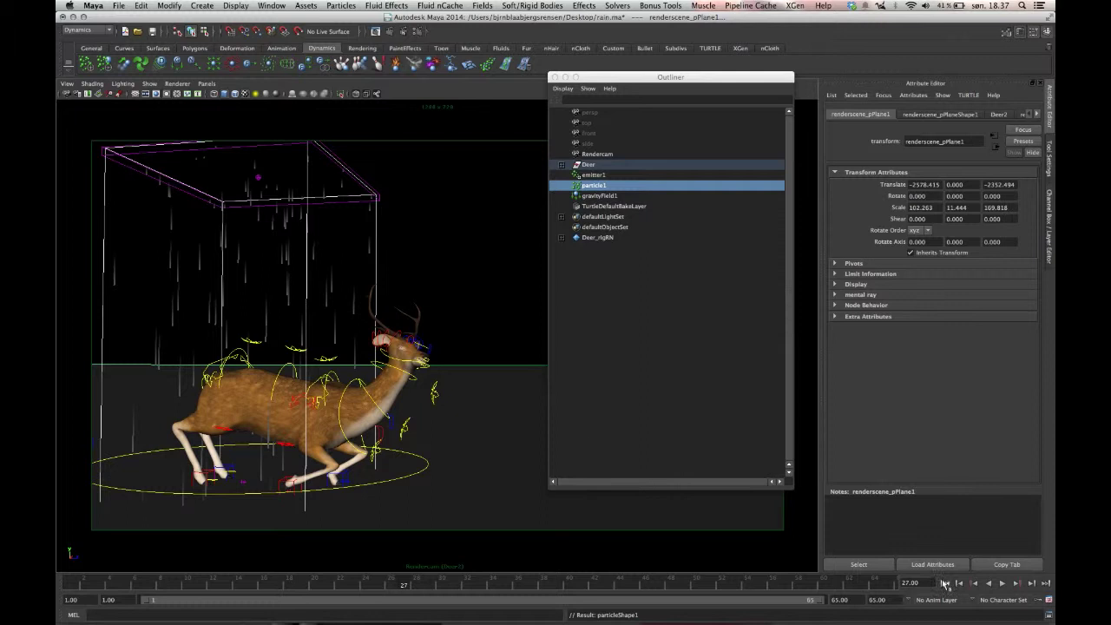
Play back from frame 1 twice to check the collisions, stopping at frame 54
{"action": "left_click", "coordinate": [945, 583]}
{"action": "left_click", "coordinate": [1002, 584]}
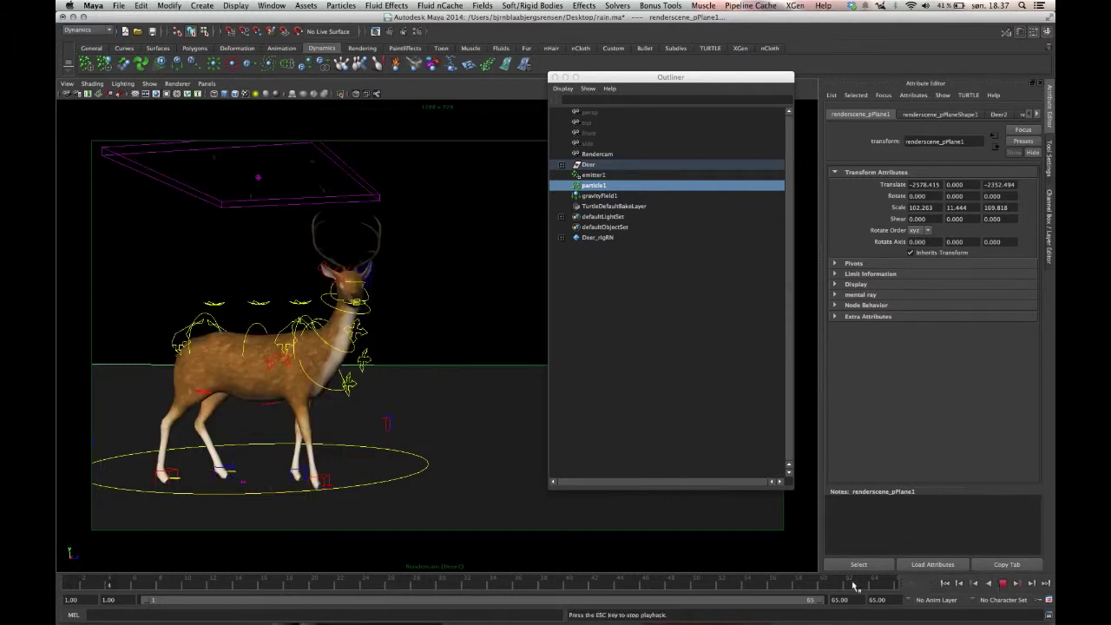
{"action": "left_click", "coordinate": [1003, 583]}
{"action": "left_click", "coordinate": [1003, 583]}
{"action": "left_click", "coordinate": [1003, 583]}
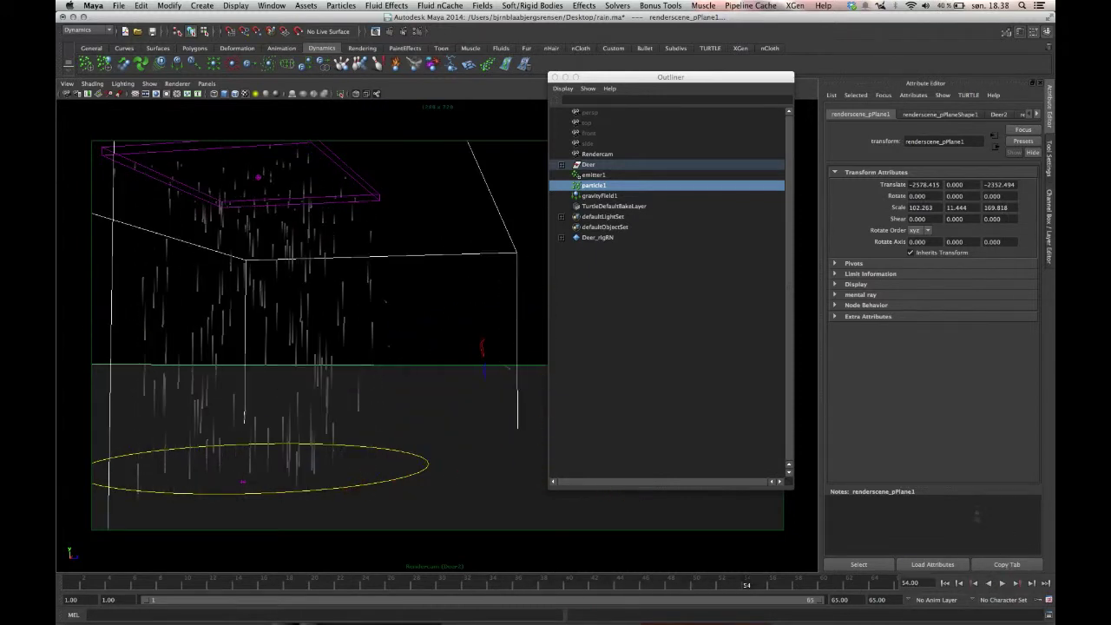
{"action": "left_click", "coordinate": [945, 584]}
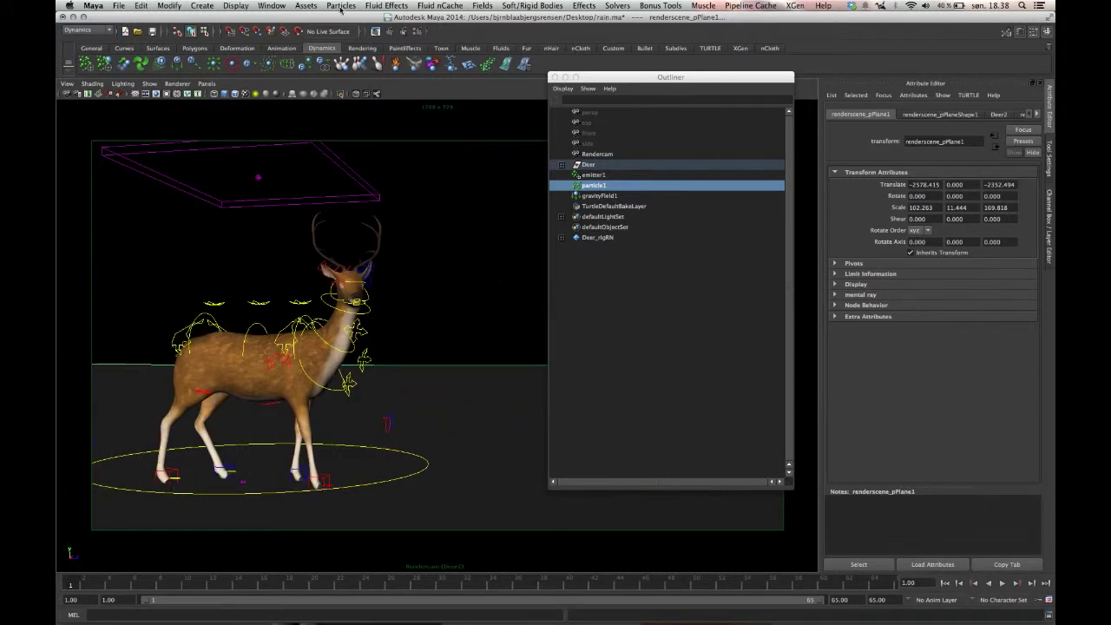
{"action": "left_click", "coordinate": [342, 7]}
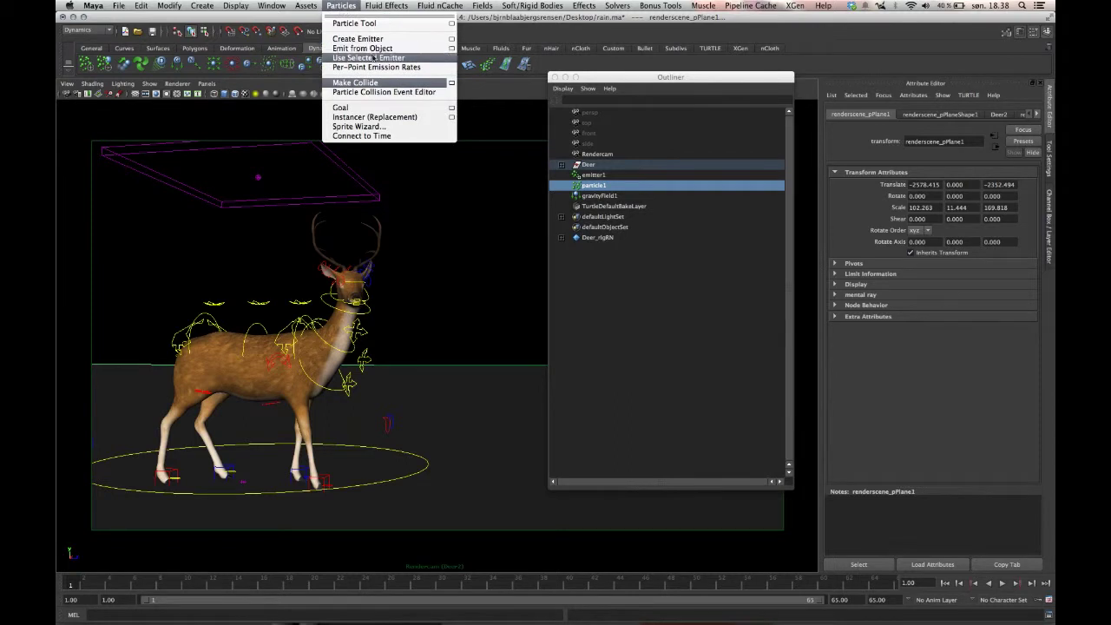
In the Particle Collision Event Editor, name the event and enable Emit with 5 particles and edit inherit velocity
{"action": "left_click", "coordinate": [395, 95]}
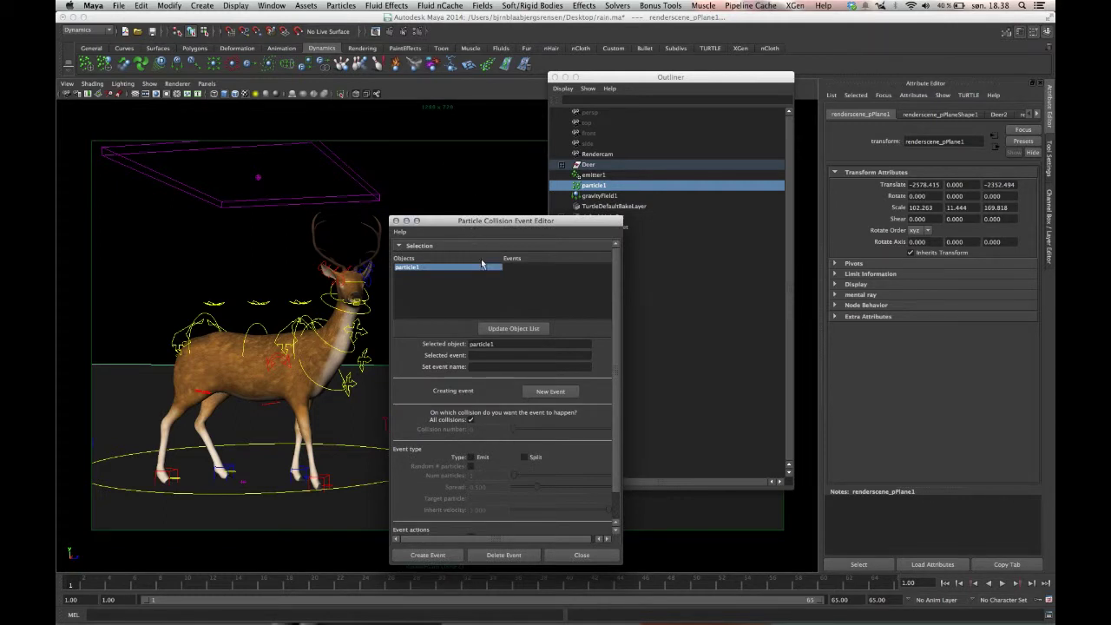
{"action": "left_click", "coordinate": [494, 365]}
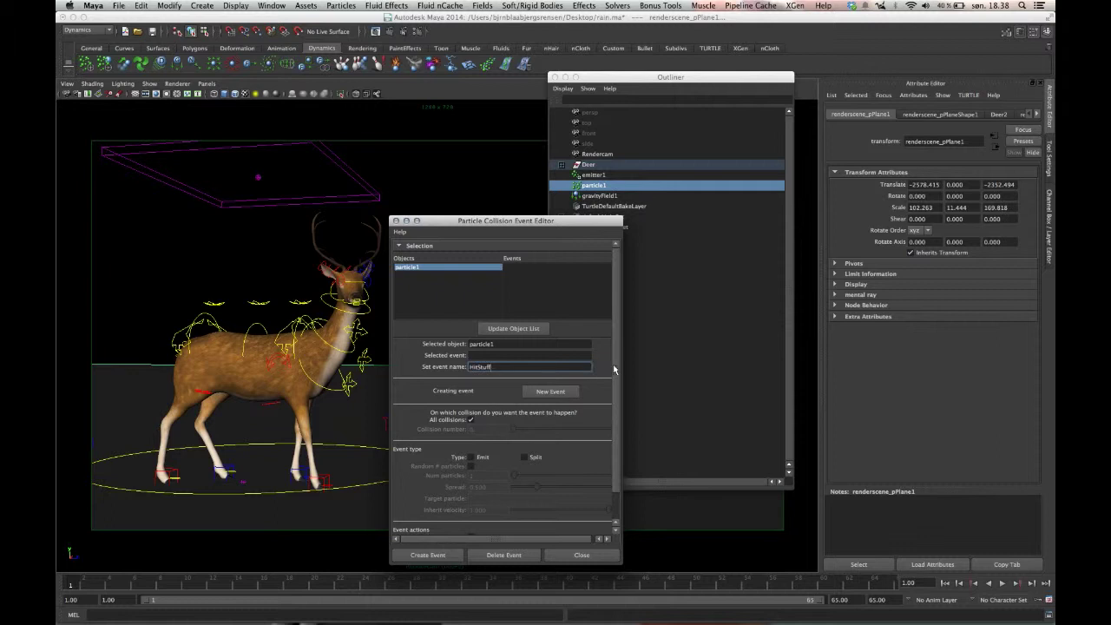
{"action": "scroll", "coordinate": [618, 407], "scroll_direction": "down", "scroll_amount": 2}
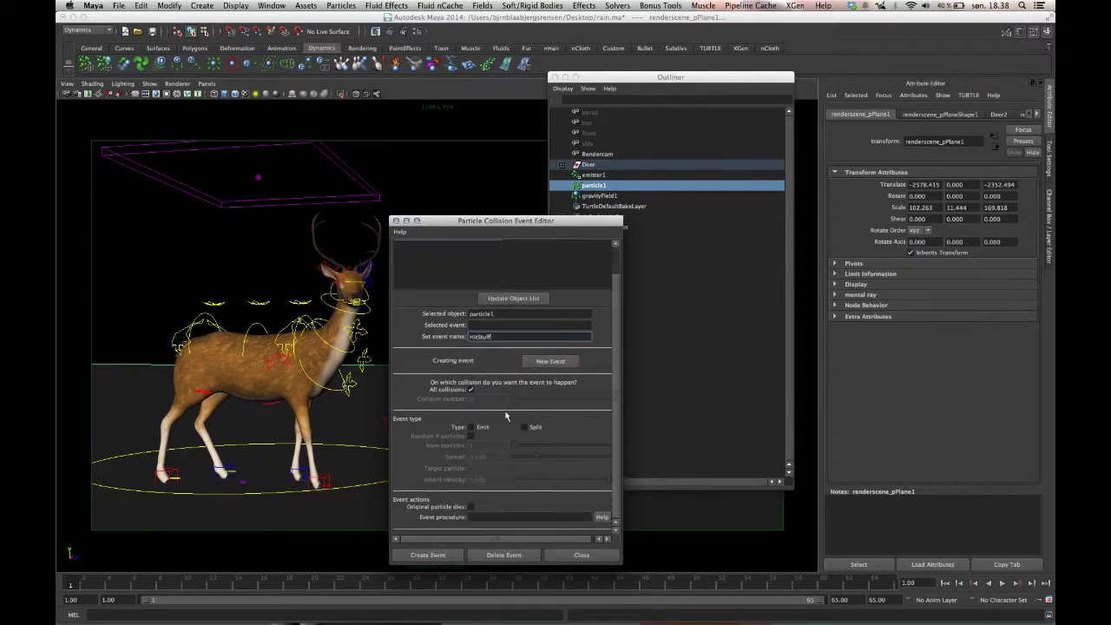
{"action": "left_click", "coordinate": [472, 427]}
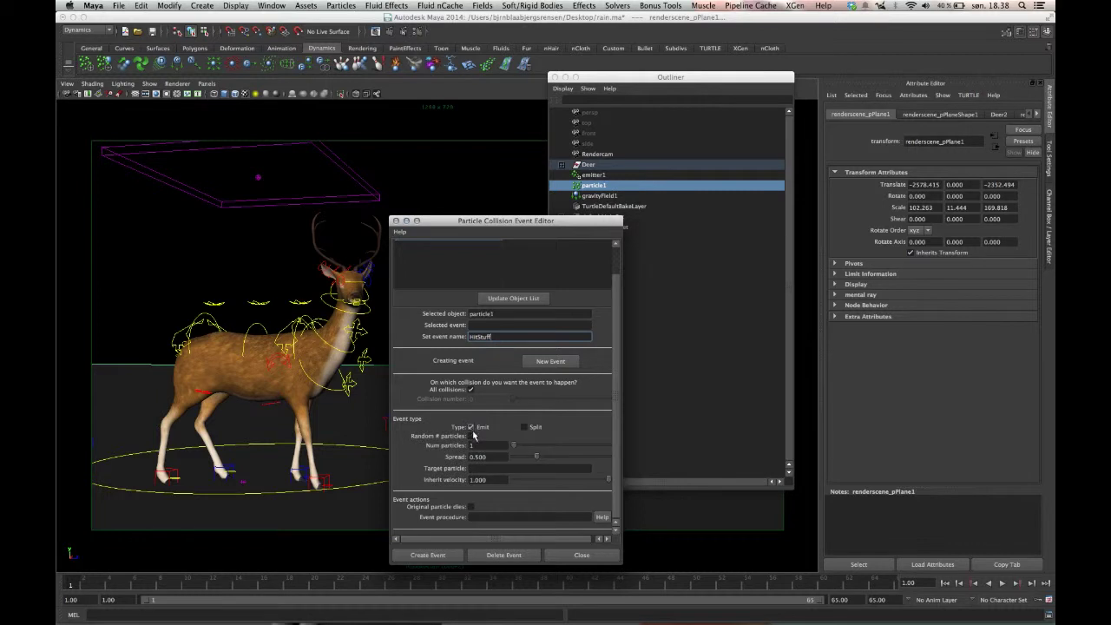
{"action": "left_click", "coordinate": [471, 445]}
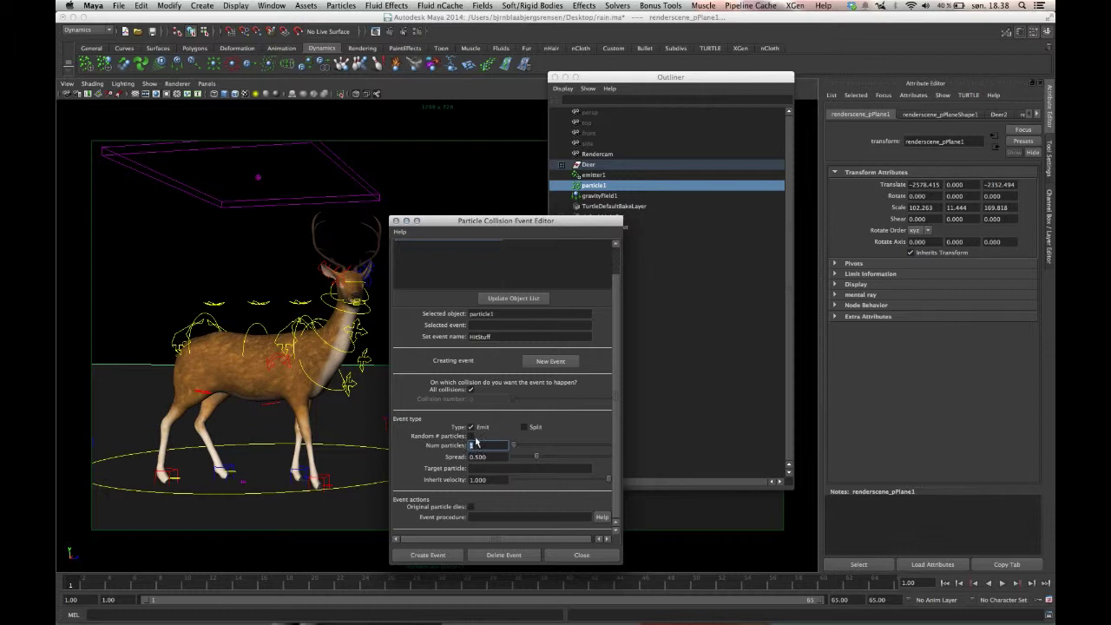
{"action": "type", "text": "5"}
{"action": "left_click", "coordinate": [506, 457]}
{"action": "key", "text": "Tab"}
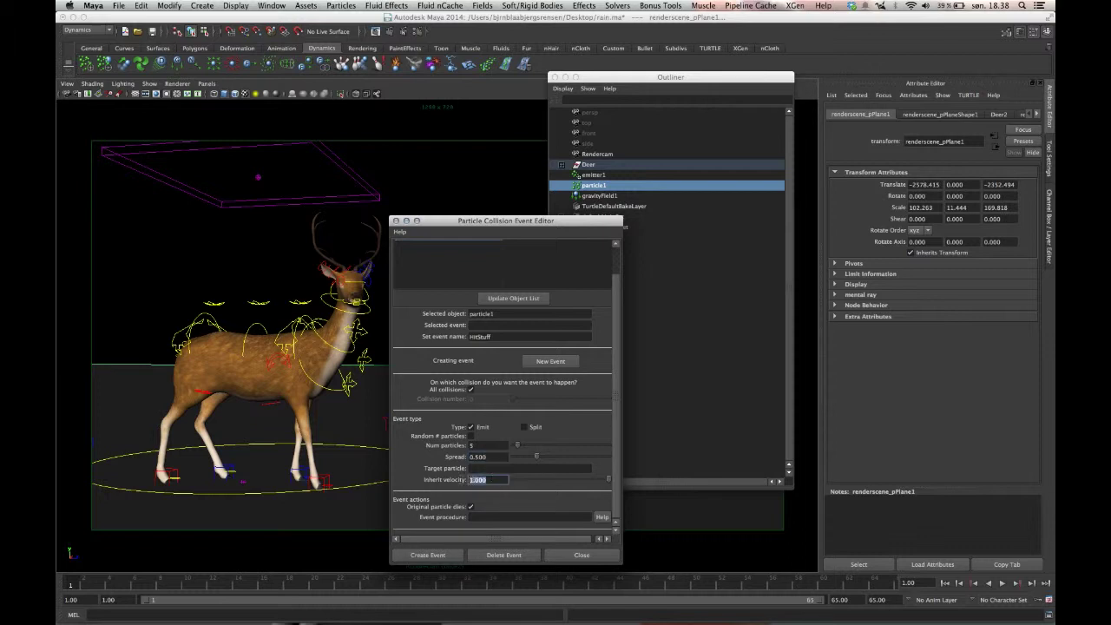
{"action": "type", "text": "1"}
{"action": "left_click", "coordinate": [234, 337]}
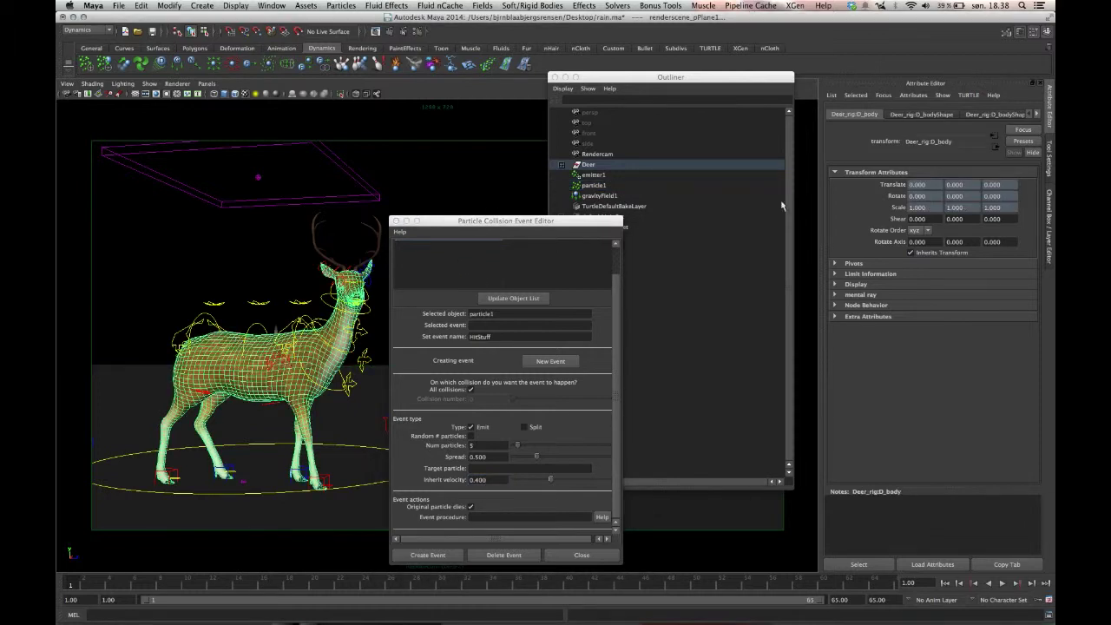
{"action": "left_click", "coordinate": [1037, 114]}
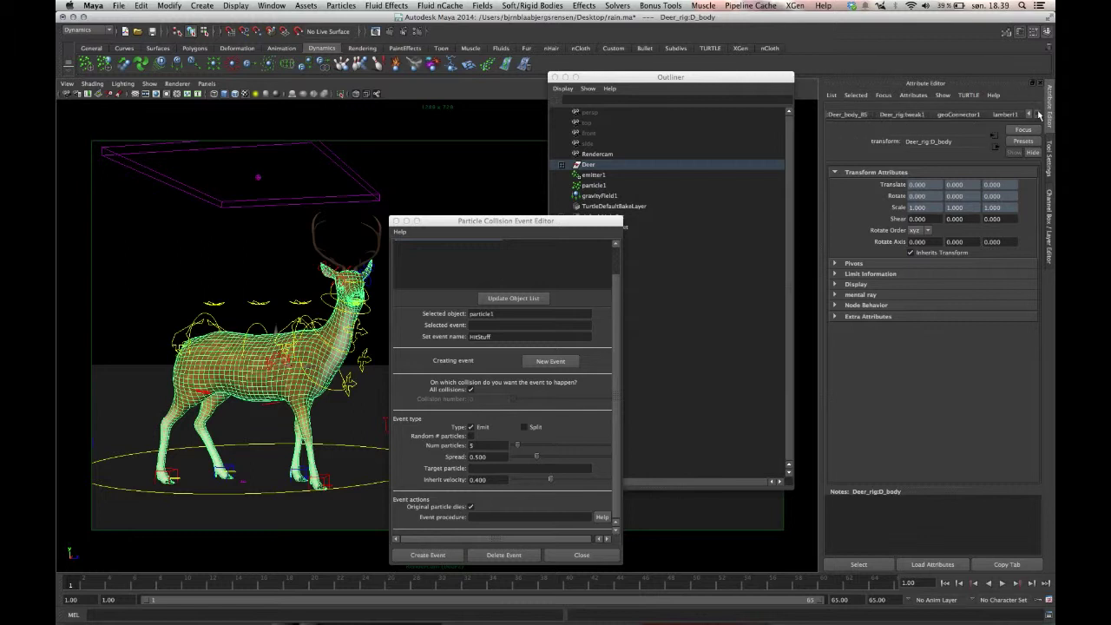
{"action": "left_click", "coordinate": [957, 116]}
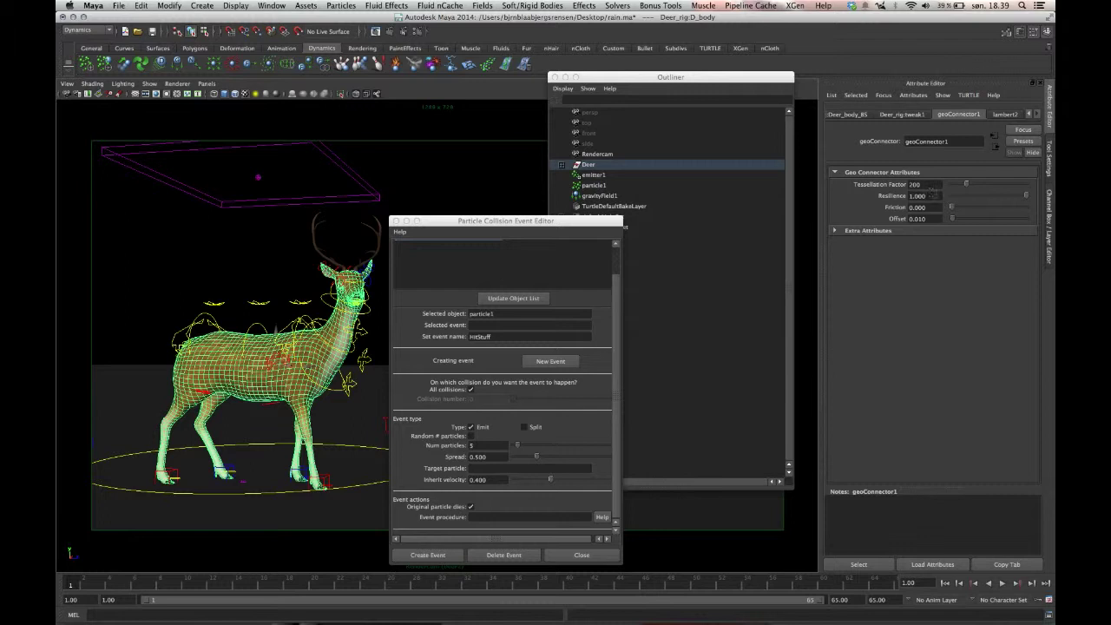
{"action": "left_click", "coordinate": [921, 195]}
Adjust the emitted particles' spread value and create the HitStuff collision event
{"action": "left_click", "coordinate": [492, 202]}
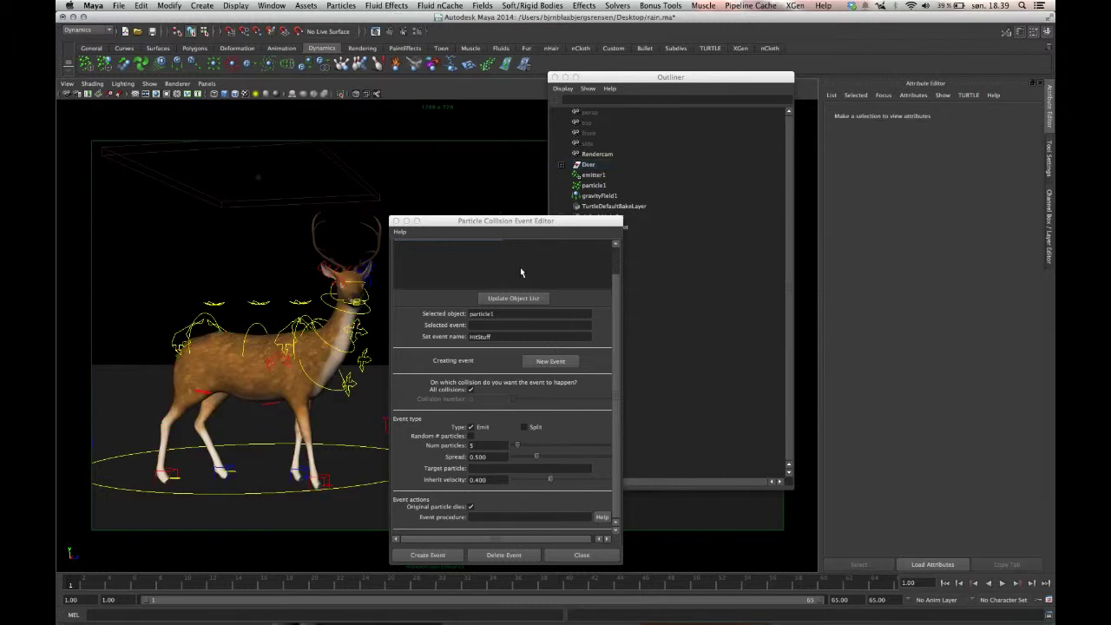
{"action": "key", "text": "BackSpace"}
{"action": "type", "text": "3"}
{"action": "left_click", "coordinate": [451, 553]}
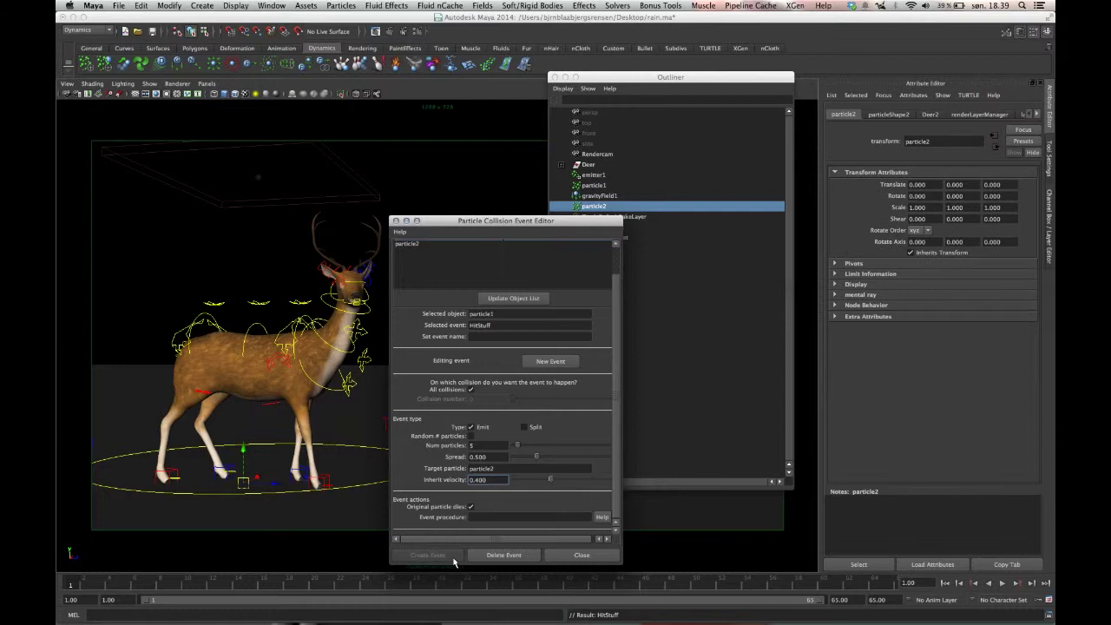
Play back the rain to watch the collision splashes, then select particle2 in the Outliner
{"action": "scroll", "coordinate": [613, 366], "scroll_direction": "up", "scroll_amount": 3}
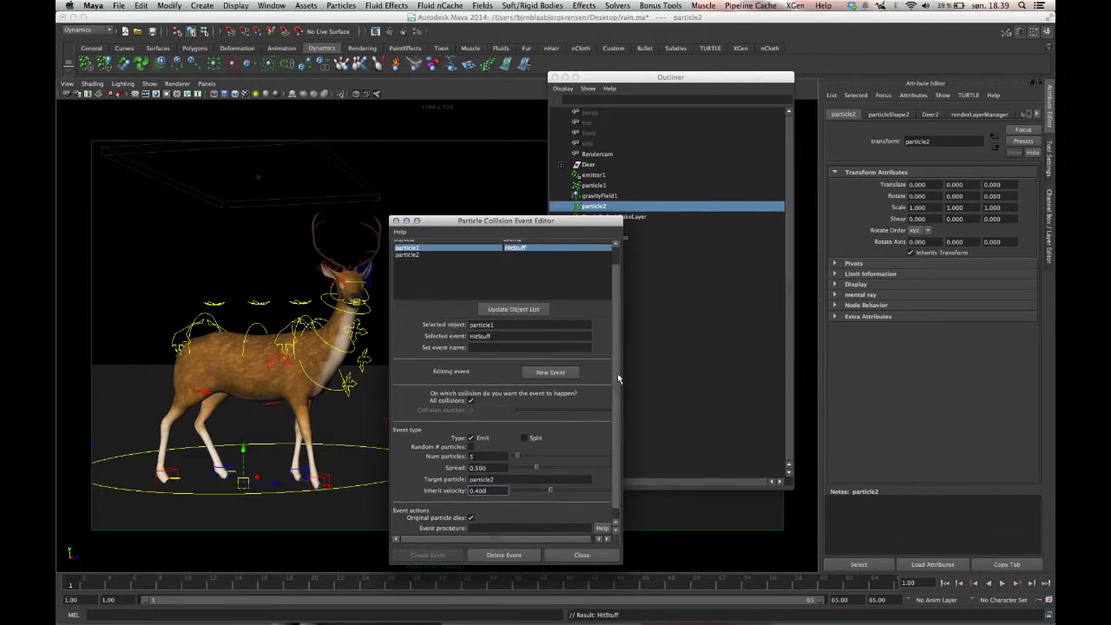
{"action": "left_click_drag", "start_coordinate": [561, 227], "coordinate": [468, 201]}
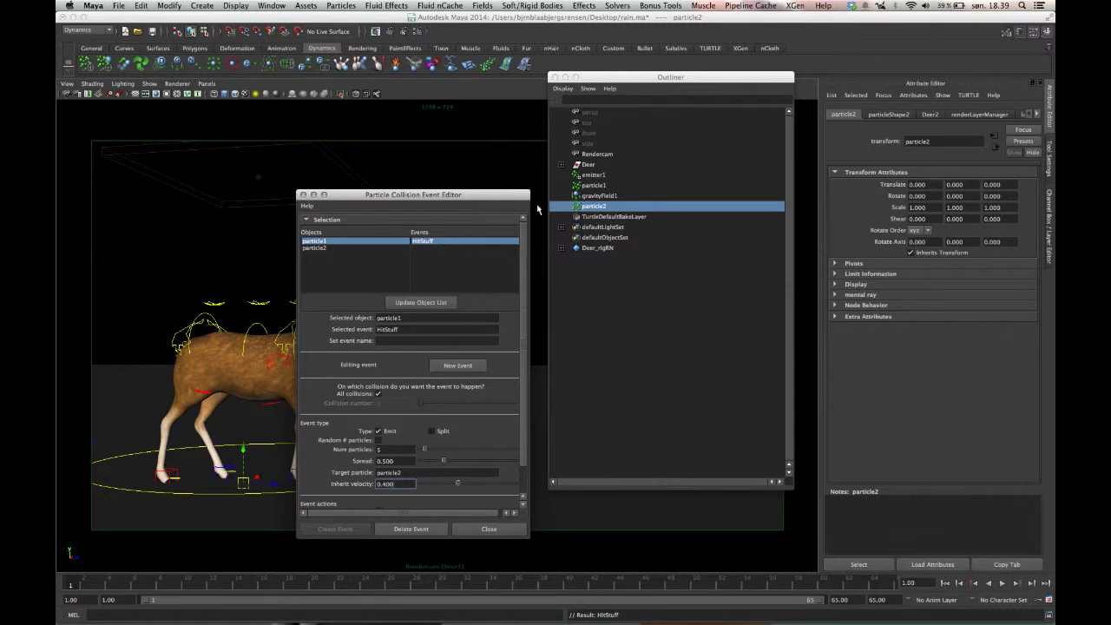
{"action": "left_click_drag", "start_coordinate": [521, 203], "coordinate": [739, 196]}
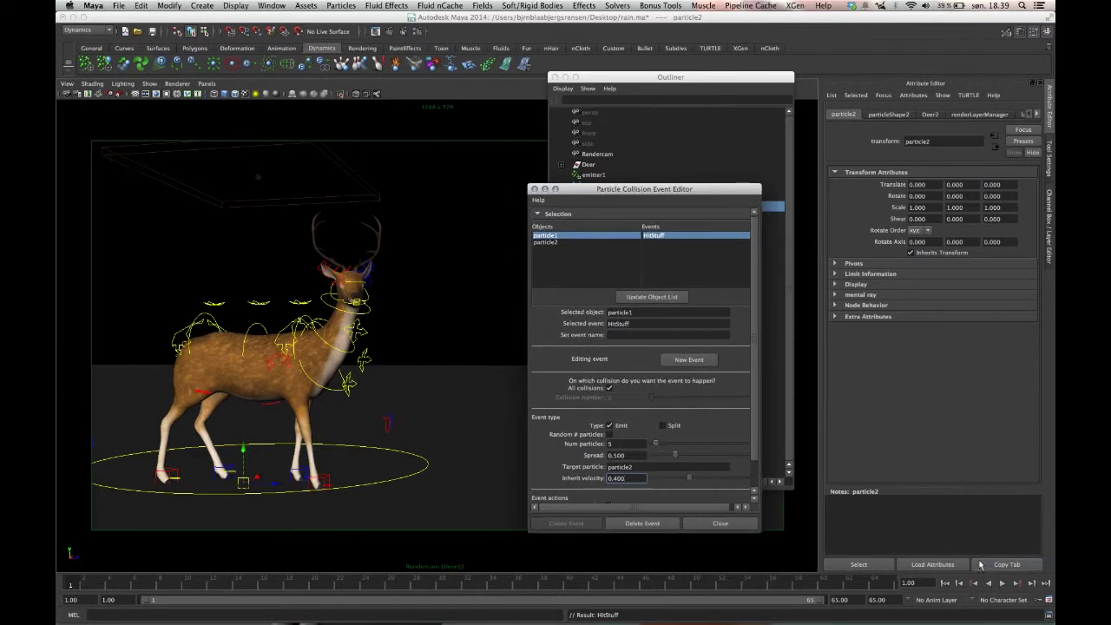
{"action": "left_click", "coordinate": [1002, 584]}
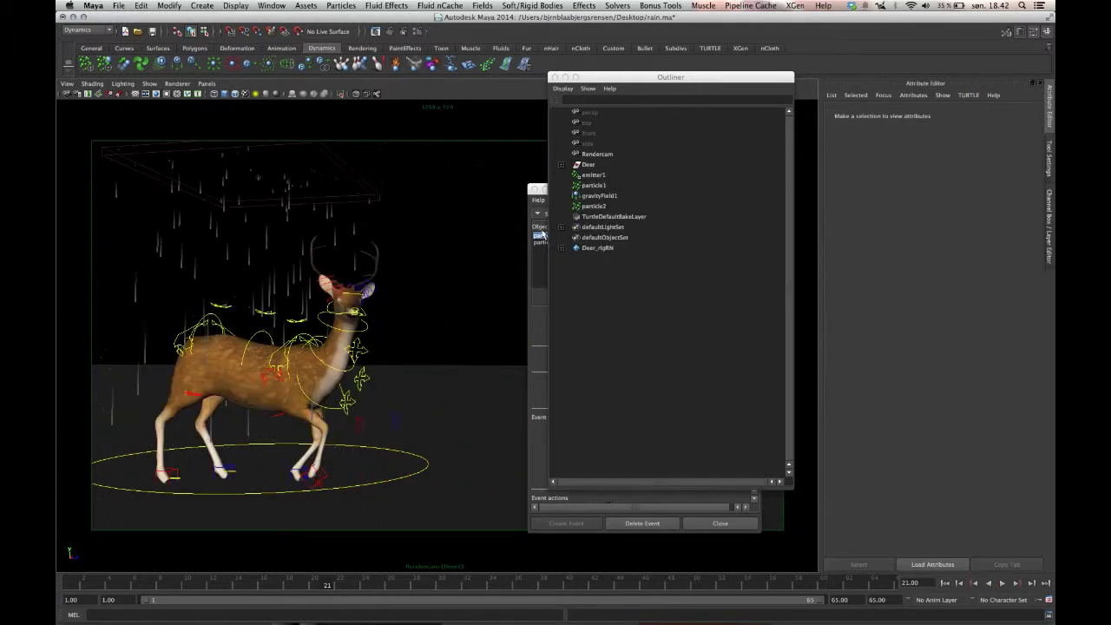
{"action": "left_click", "coordinate": [607, 207]}
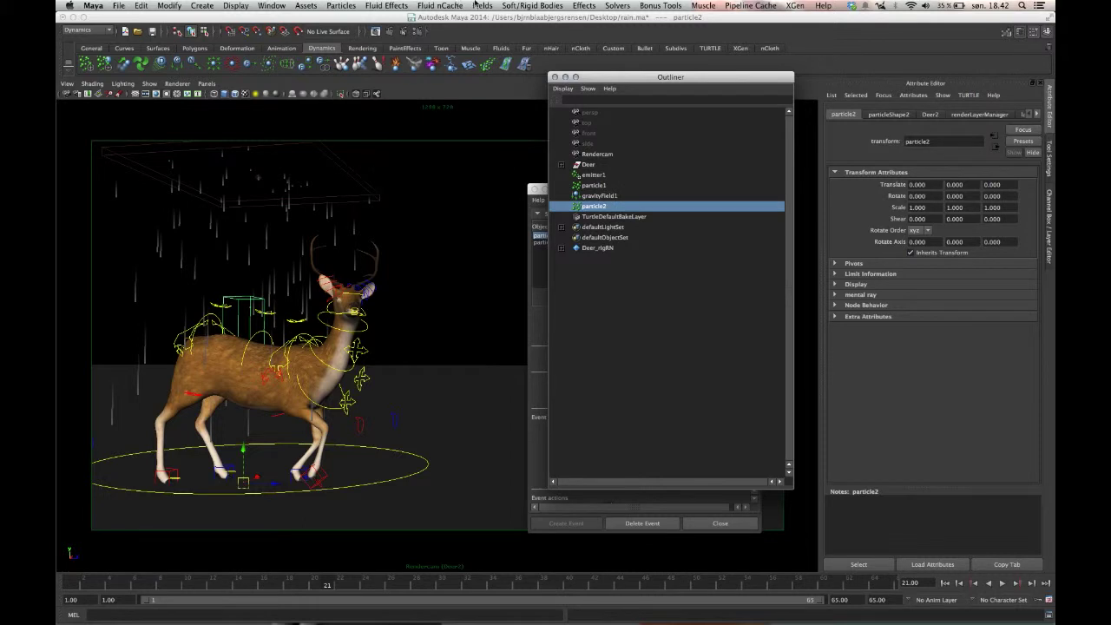
Add a gravity field with magnitude 500 to the splash particles particle2
{"action": "left_click", "coordinate": [477, 6]}
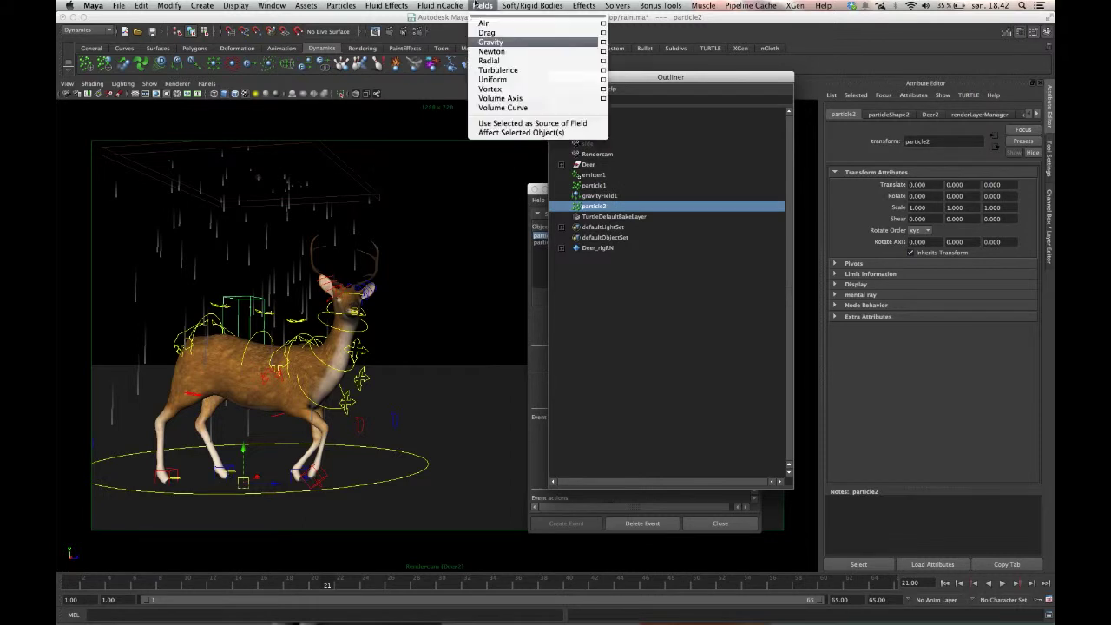
{"action": "left_click", "coordinate": [504, 49]}
{"action": "type", "text": "50"}
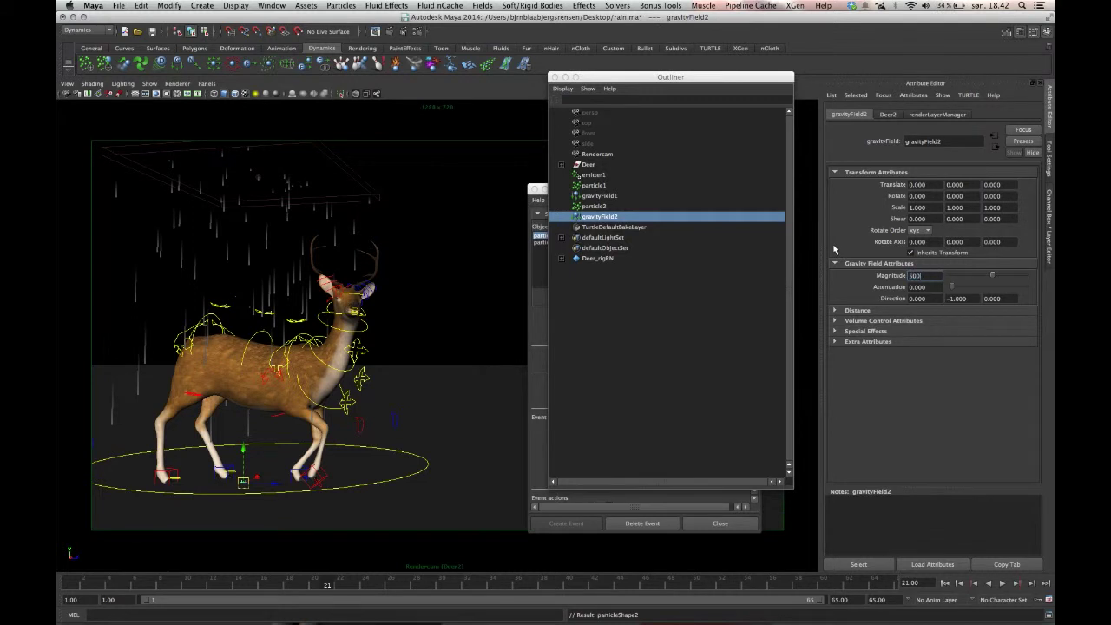
{"action": "type", "text": "0"}
{"action": "key", "text": "Return"}
Replay from frame 1 to preview the stronger gravity, then select the rain particles particle1
{"action": "left_click", "coordinate": [946, 583]}
{"action": "left_click", "coordinate": [1002, 582]}
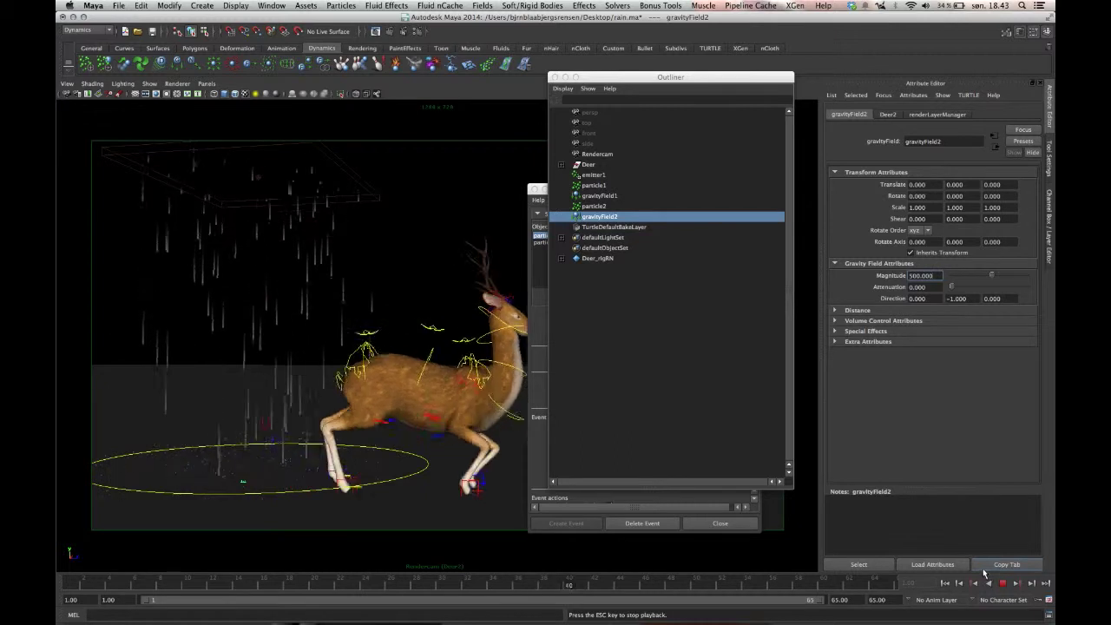
{"action": "left_click", "coordinate": [946, 582]}
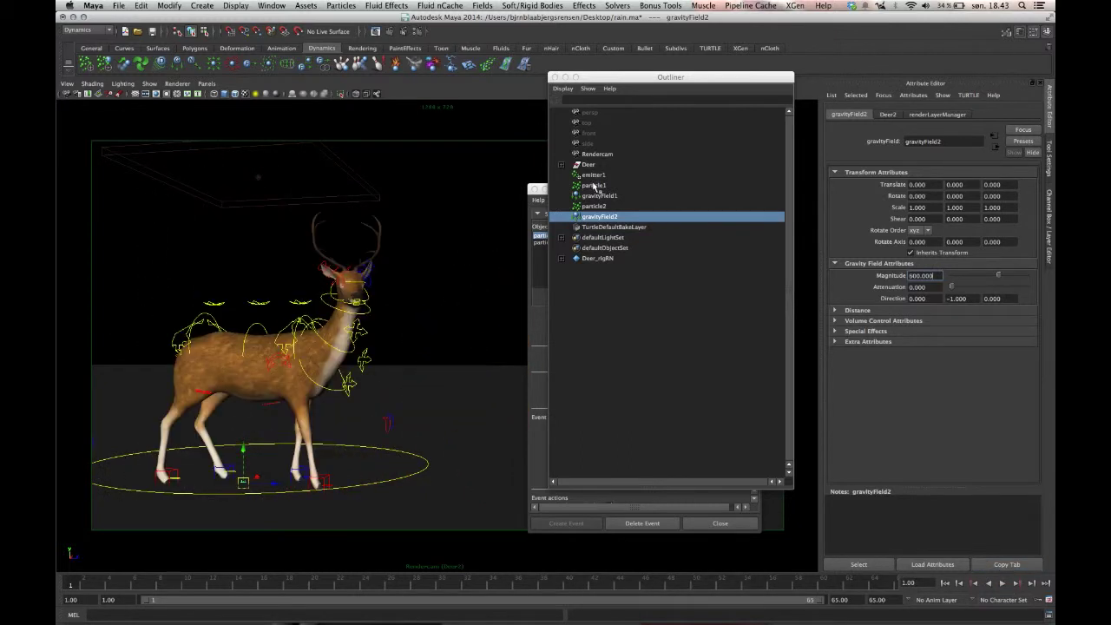
{"action": "left_click", "coordinate": [594, 186]}
{"action": "left_click", "coordinate": [482, 6]}
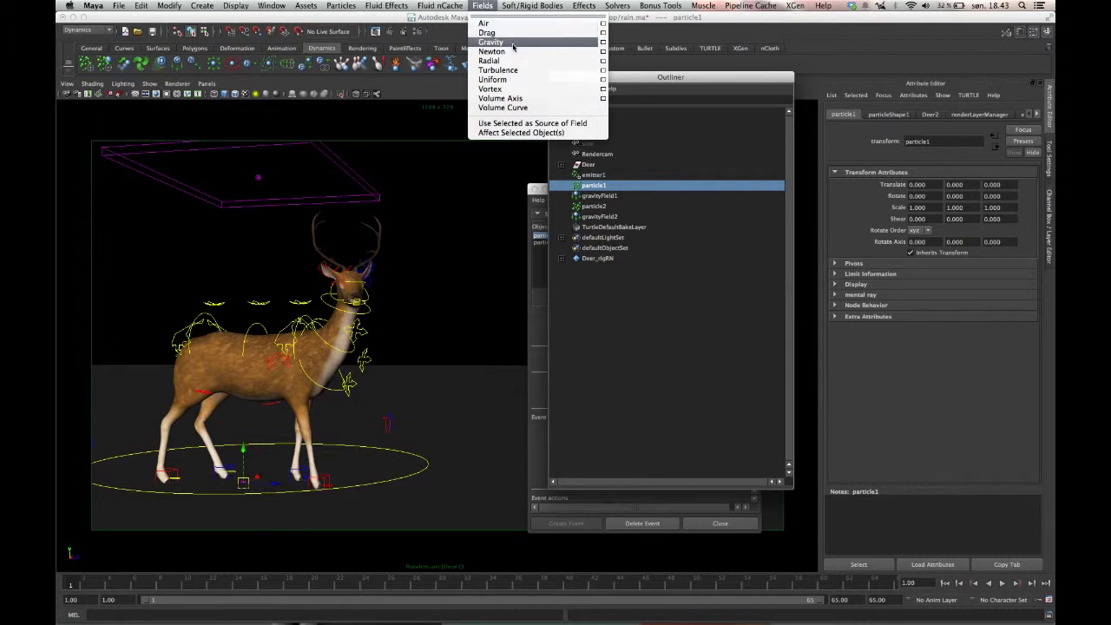
Add a turbulence field with magnitude 30 to the rain particles
{"action": "left_click", "coordinate": [499, 71]}
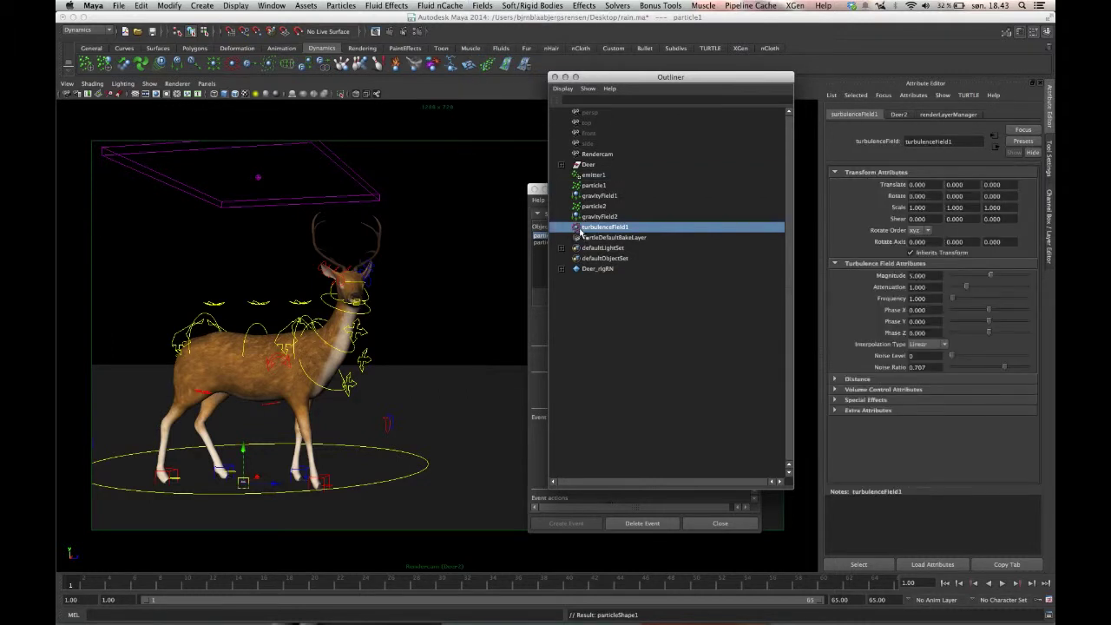
{"action": "left_click", "coordinate": [922, 276]}
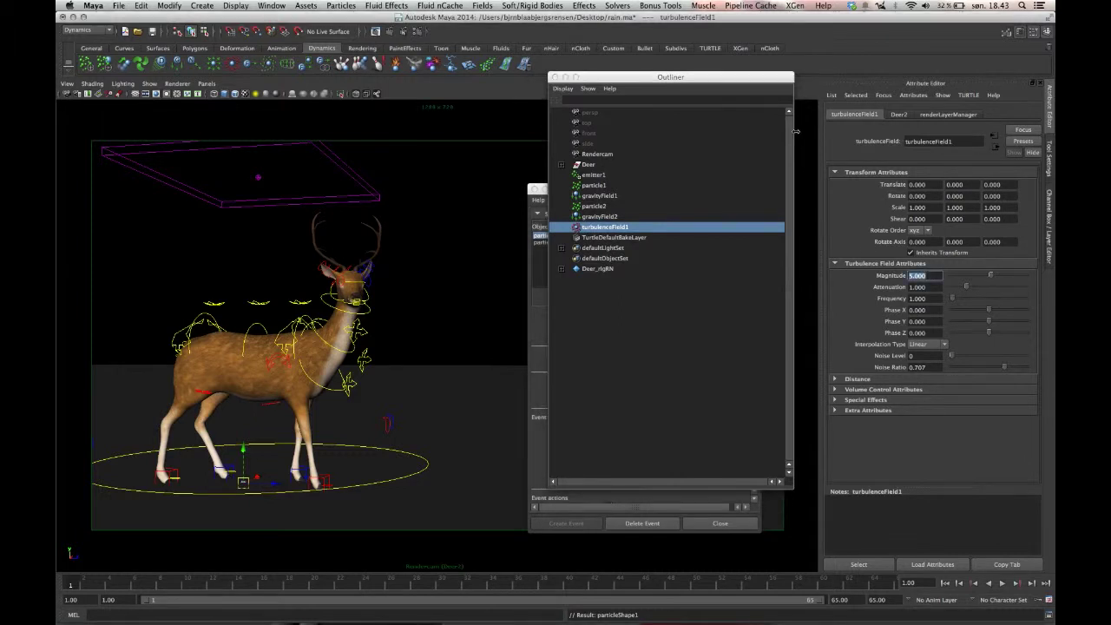
{"action": "type", "text": "30"}
{"action": "key", "text": "Return"}
Preview the turbulent rain up to frame 36 and open Render Settings
{"action": "left_click", "coordinate": [1002, 583]}
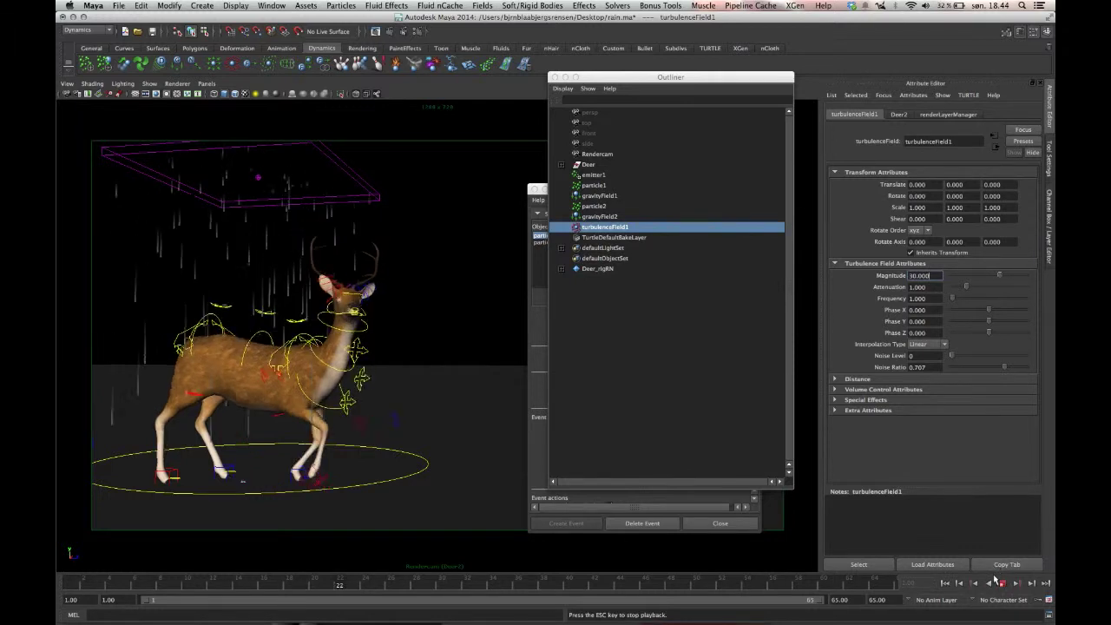
{"action": "left_click", "coordinate": [1003, 583]}
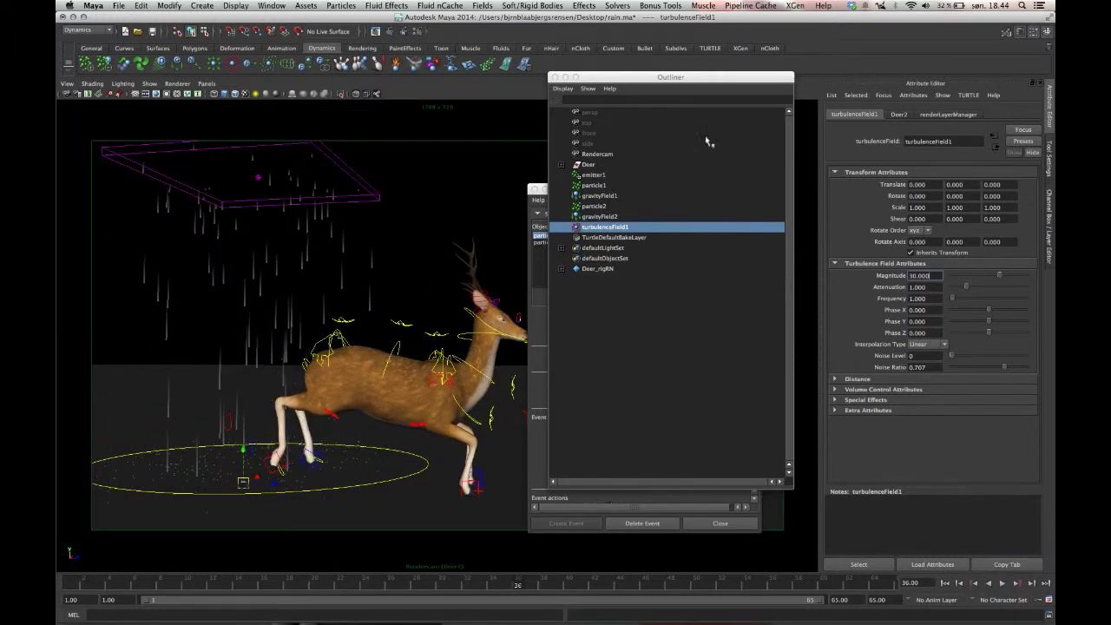
{"action": "left_click", "coordinate": [580, 99]}
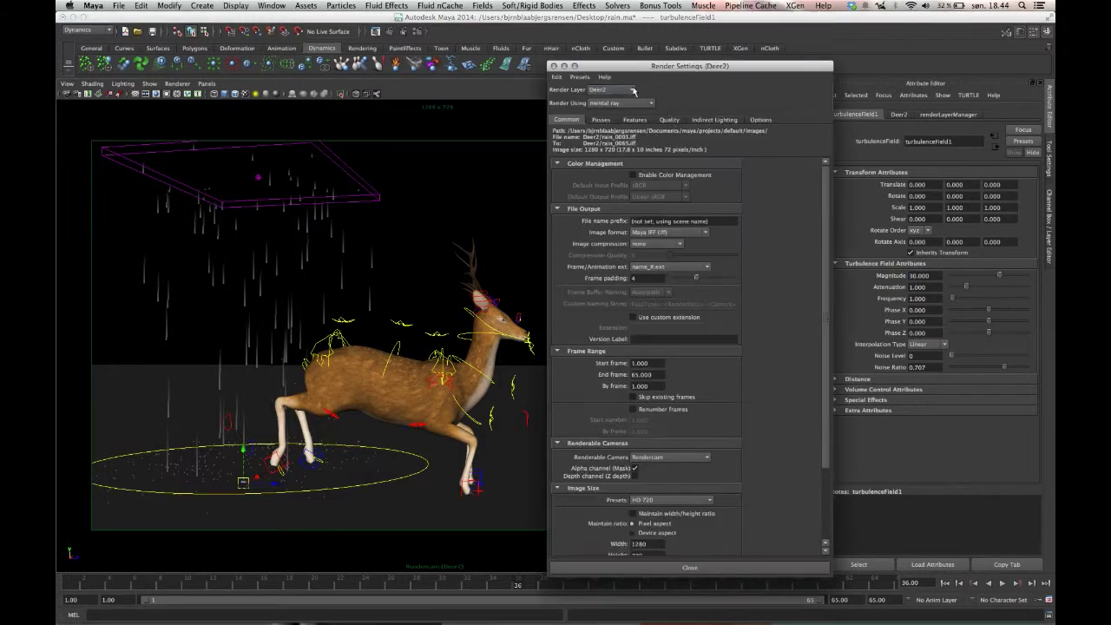
Render the current frame with Maya Hardware using 16 samples
{"action": "left_click", "coordinate": [625, 103]}
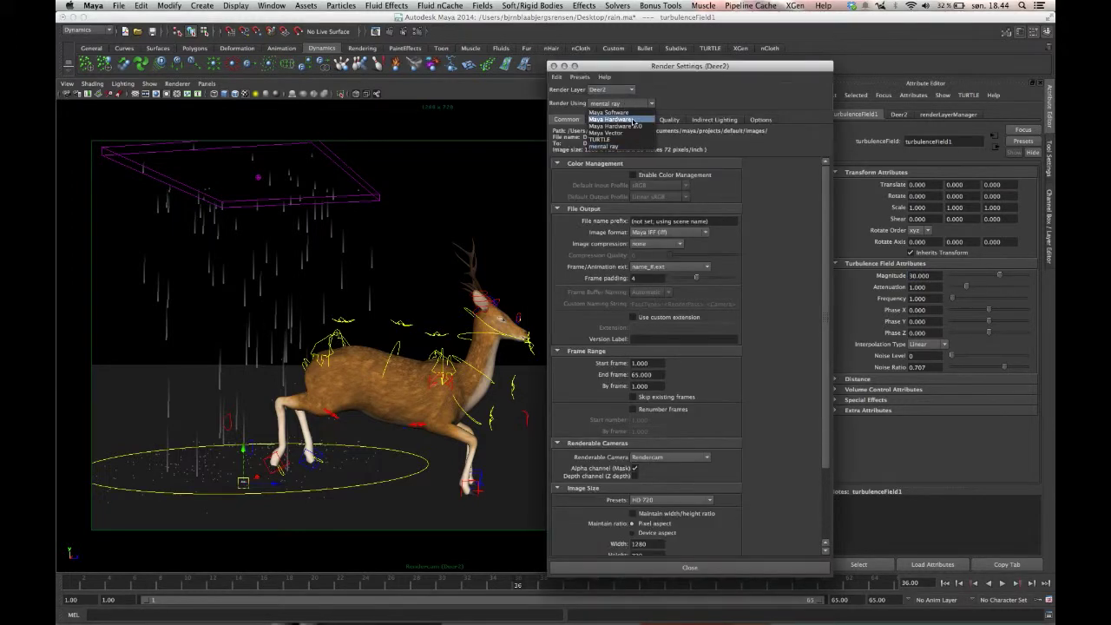
{"action": "left_click", "coordinate": [631, 120]}
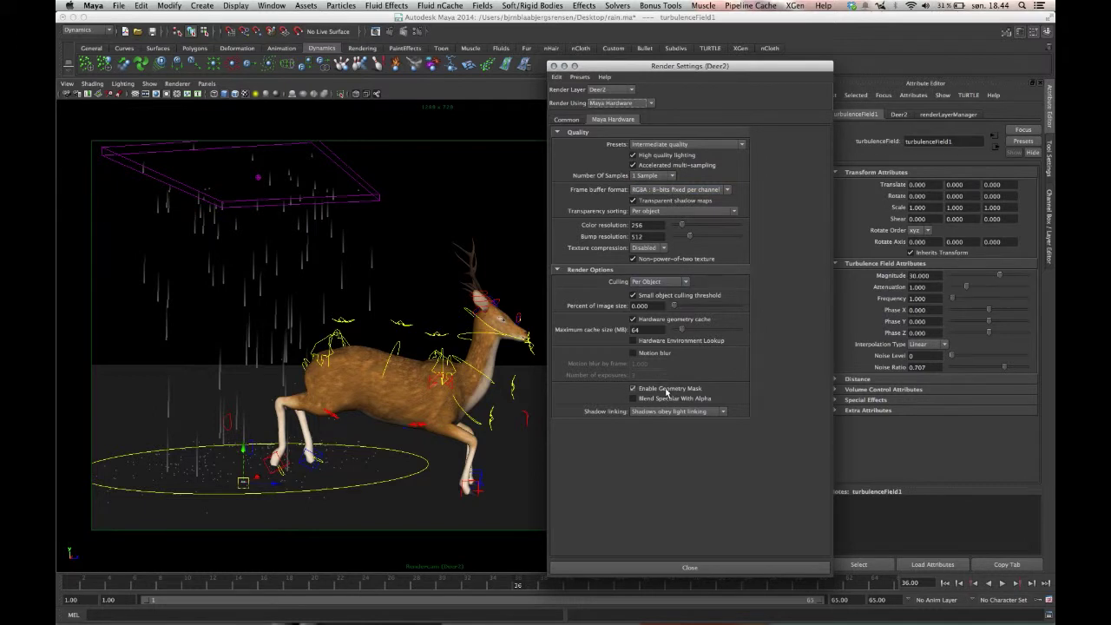
{"action": "left_click", "coordinate": [653, 175]}
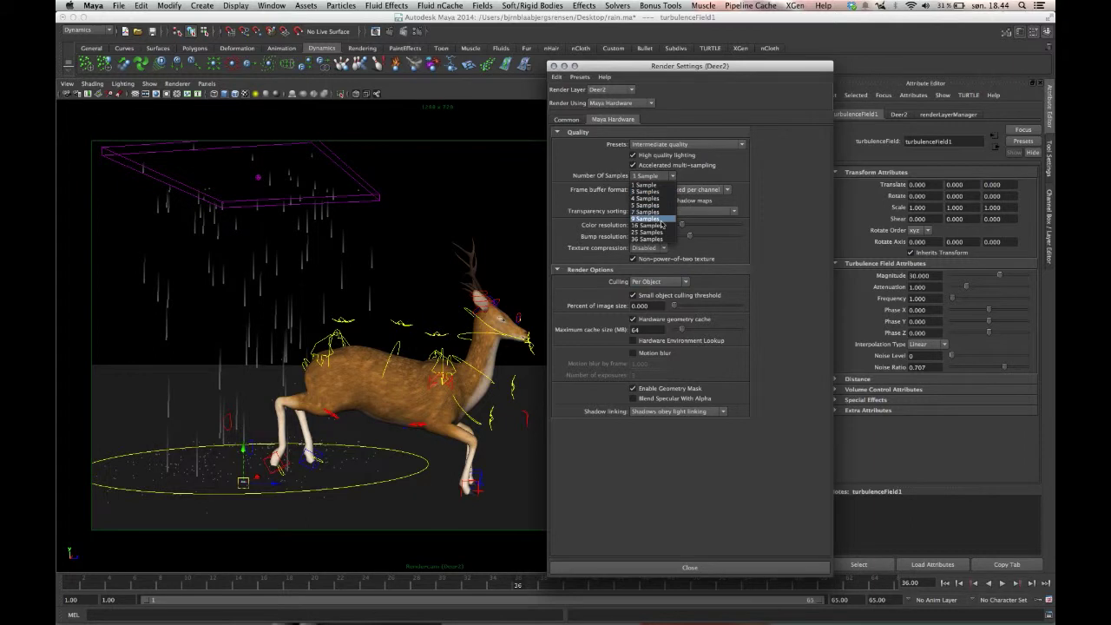
{"action": "left_click", "coordinate": [649, 225]}
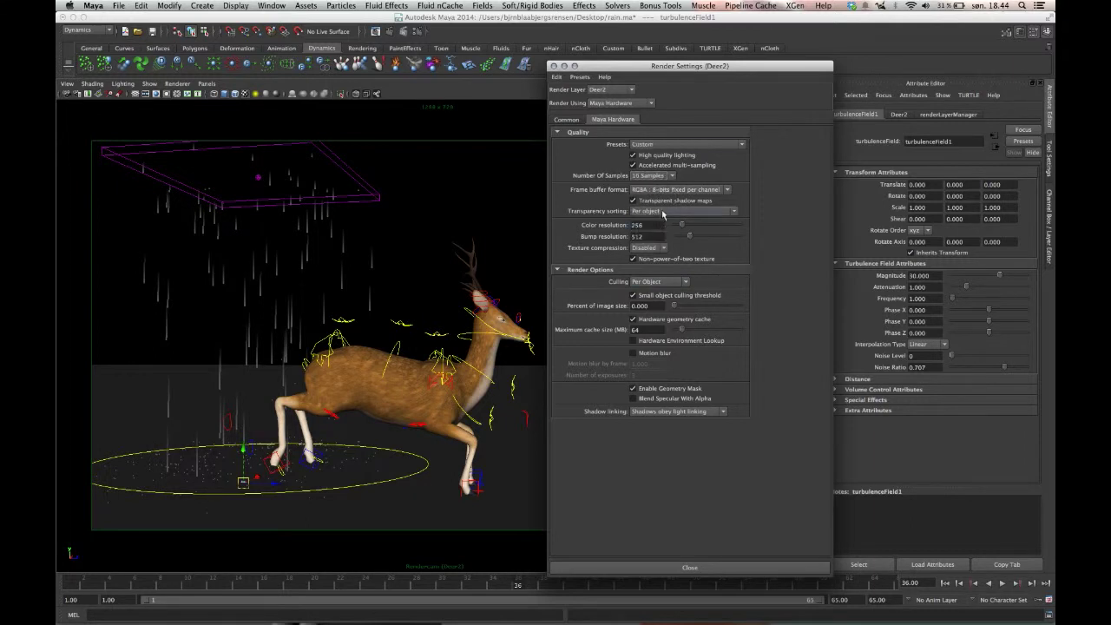
{"action": "left_click", "coordinate": [395, 83]}
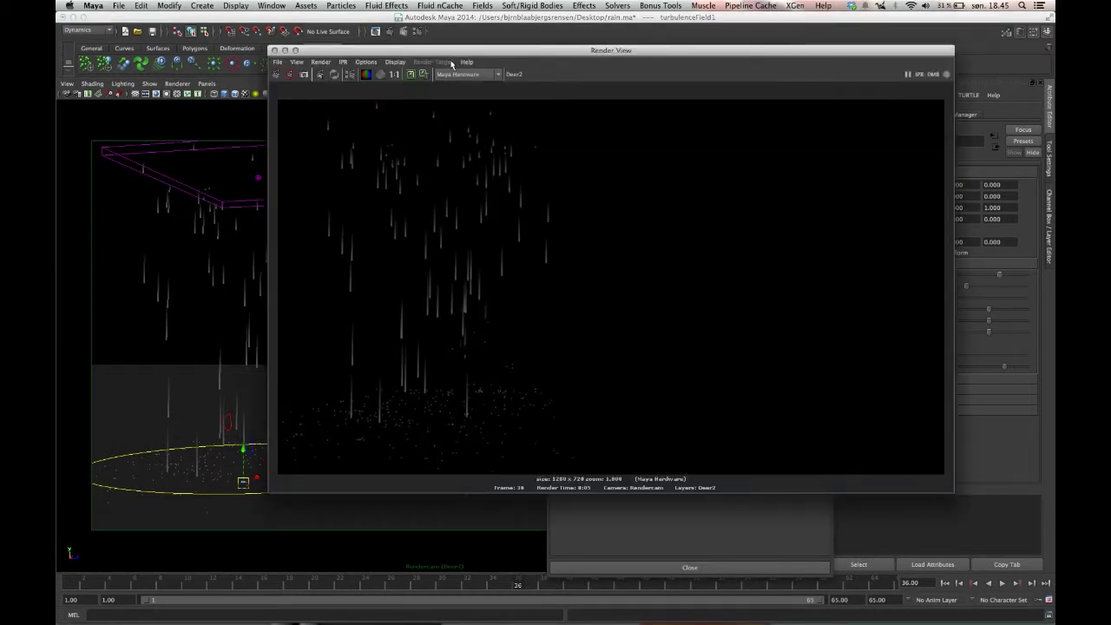
Close the hardware render preview and set Render Using back to mental ray
{"action": "left_click", "coordinate": [275, 50]}
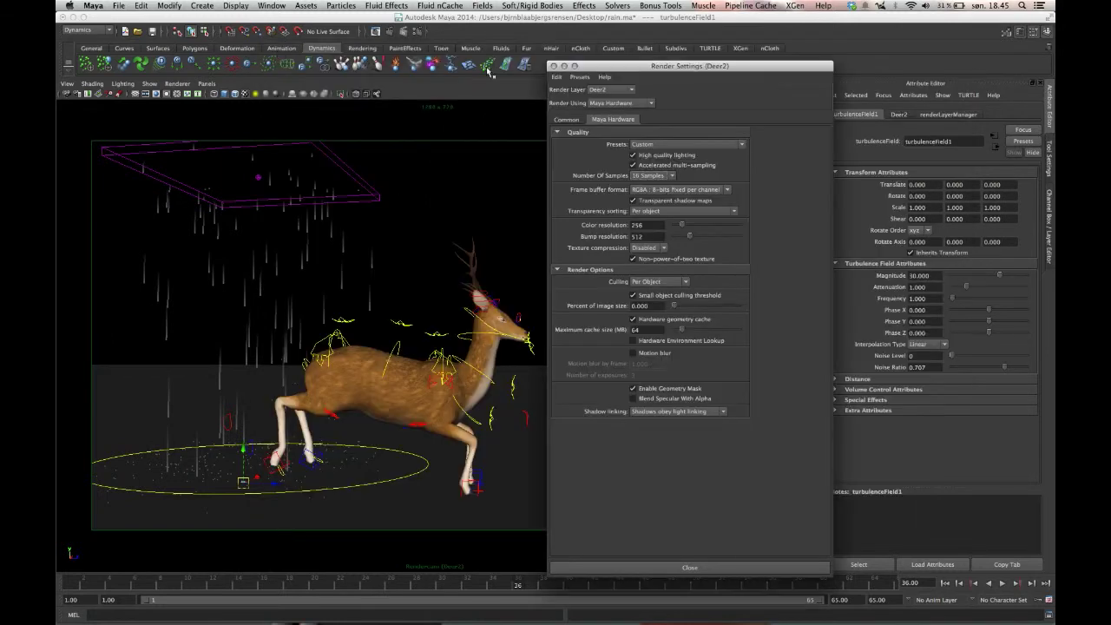
{"action": "left_click", "coordinate": [651, 104]}
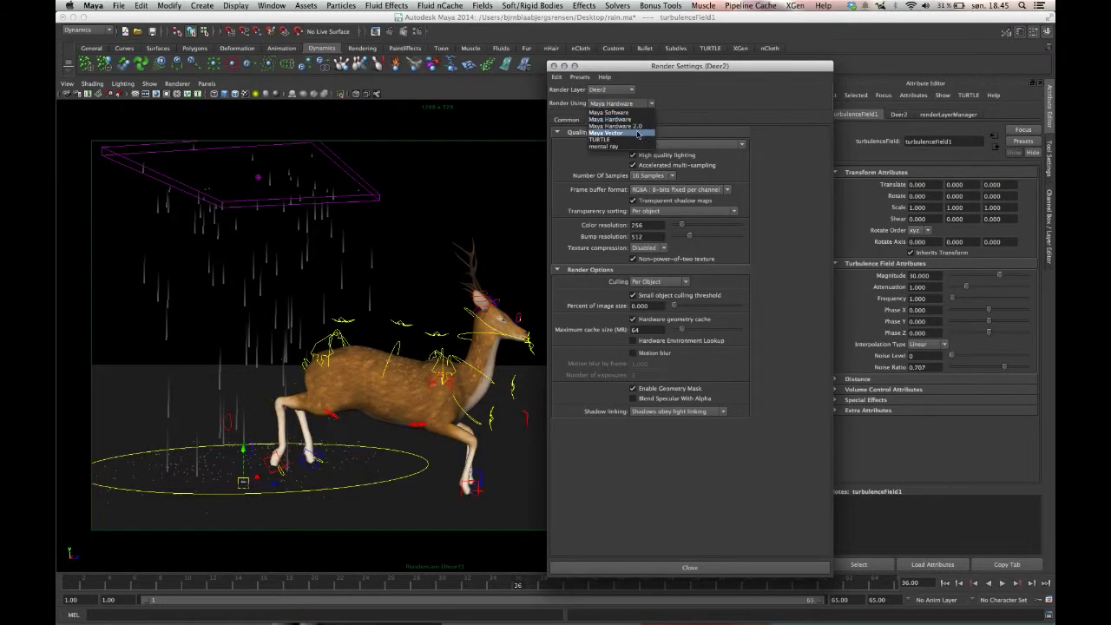
{"action": "left_click", "coordinate": [636, 147]}
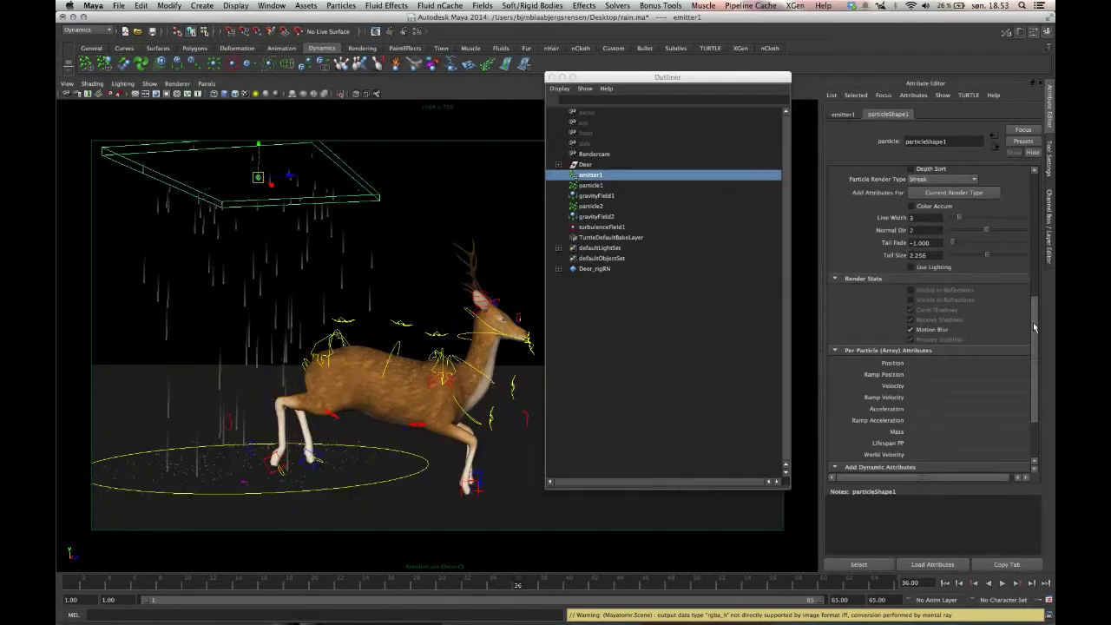
Add a per-particle Color attribute to particleShape1
{"action": "scroll", "coordinate": [1031, 330], "scroll_direction": "down", "scroll_amount": 4}
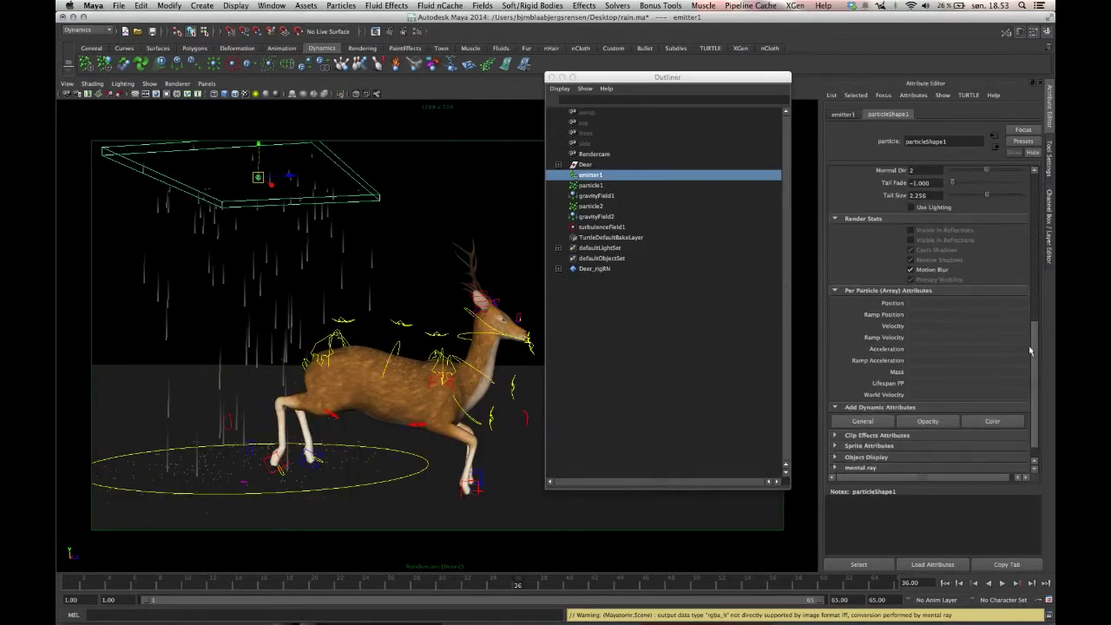
{"action": "left_click", "coordinate": [996, 415]}
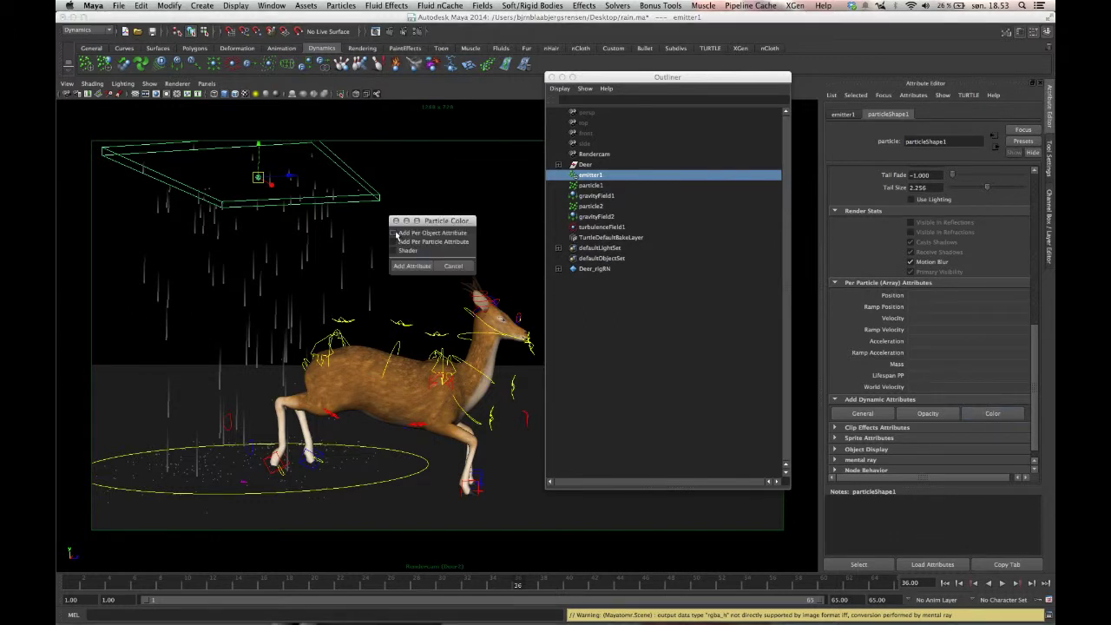
{"action": "left_click", "coordinate": [397, 243]}
{"action": "left_click", "coordinate": [423, 267]}
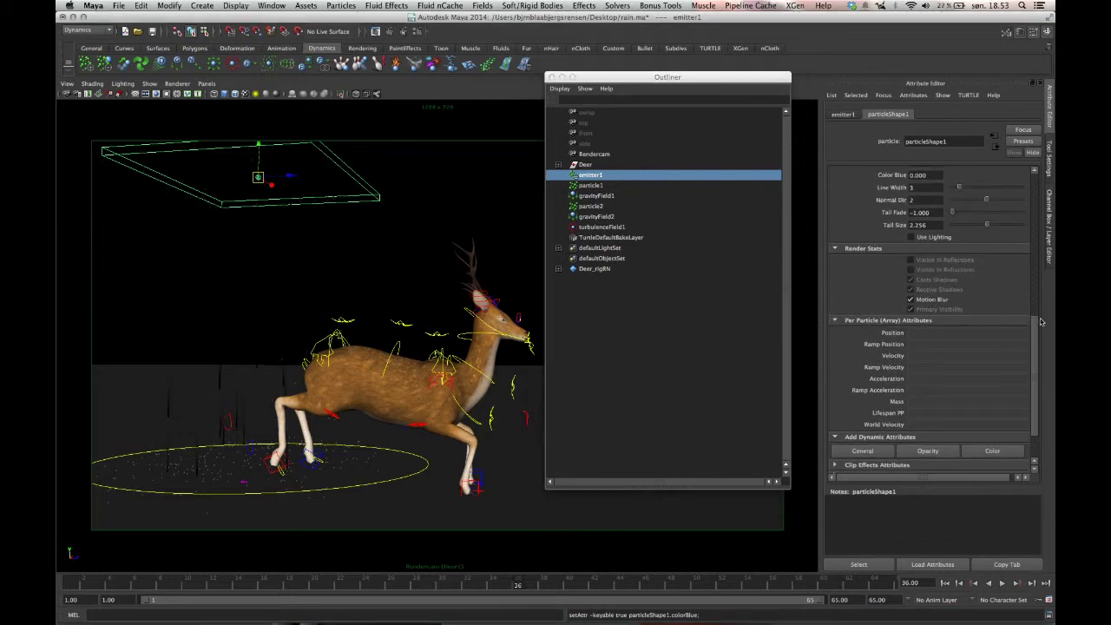
Set Color Green to 1 to tint the rain, then back to 0
{"action": "left_click_drag", "start_coordinate": [1040, 325], "coordinate": [978, 278]}
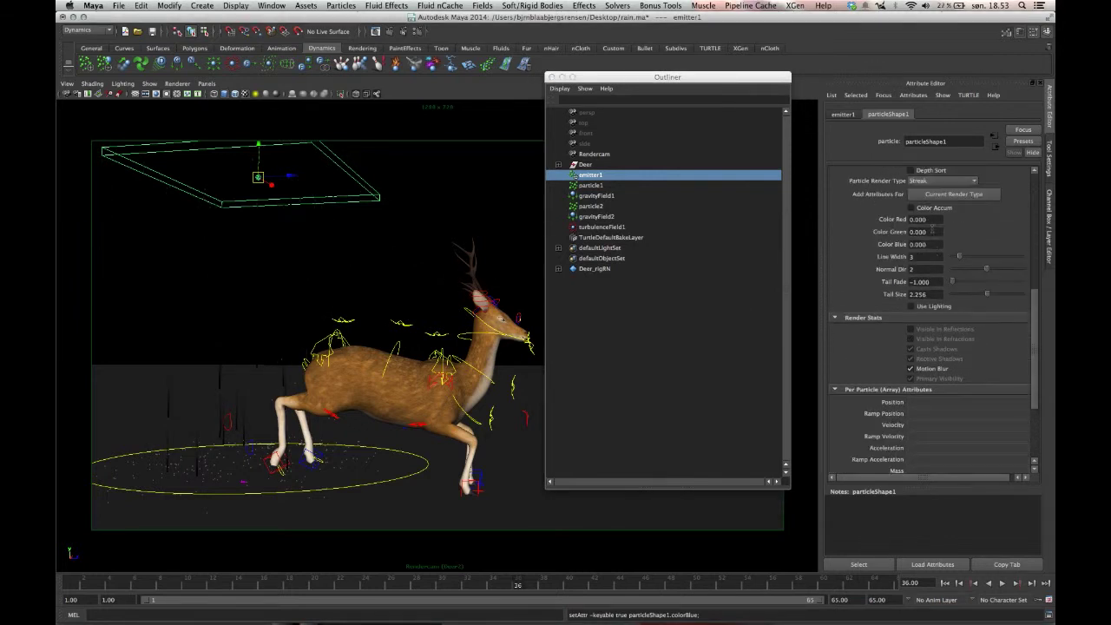
{"action": "double_click", "coordinate": [933, 232]}
{"action": "type", "text": "1"}
{"action": "key", "text": "Return"}
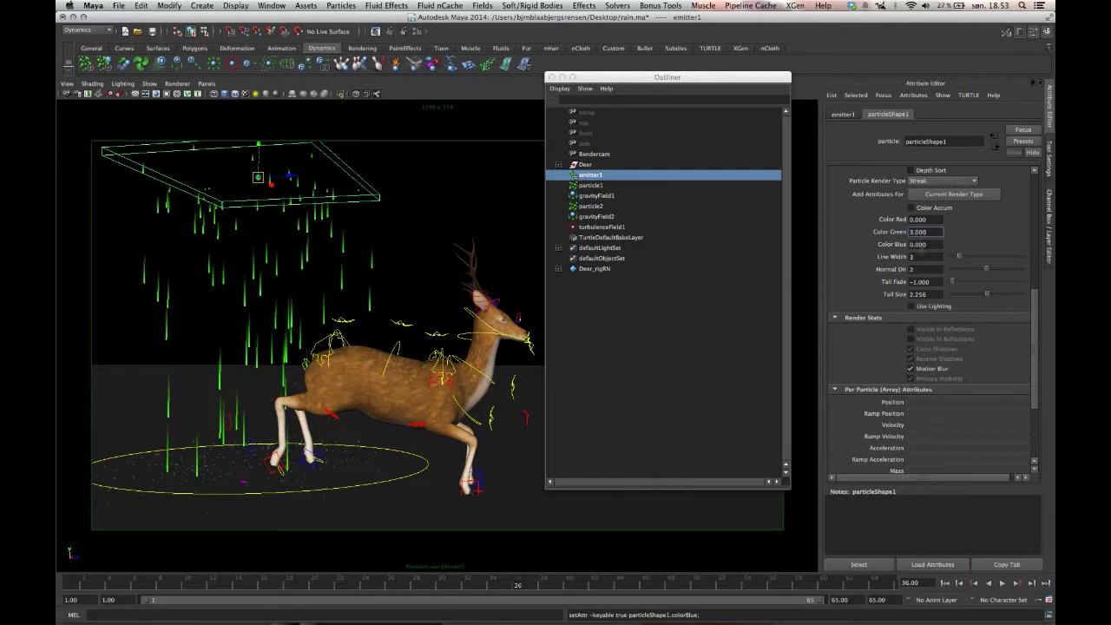
{"action": "key", "text": "Return"}
{"action": "type", "text": "0"}
{"action": "key", "text": "Return"}
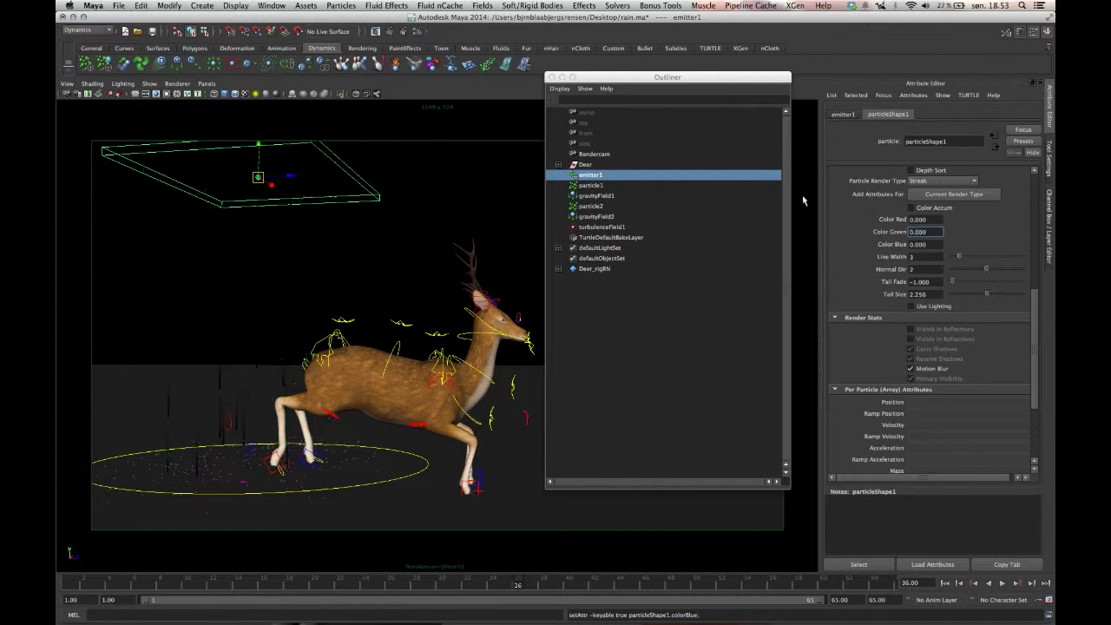
Render particle1 as Spheres and enlarge its sphere radius
{"action": "left_click", "coordinate": [937, 181]}
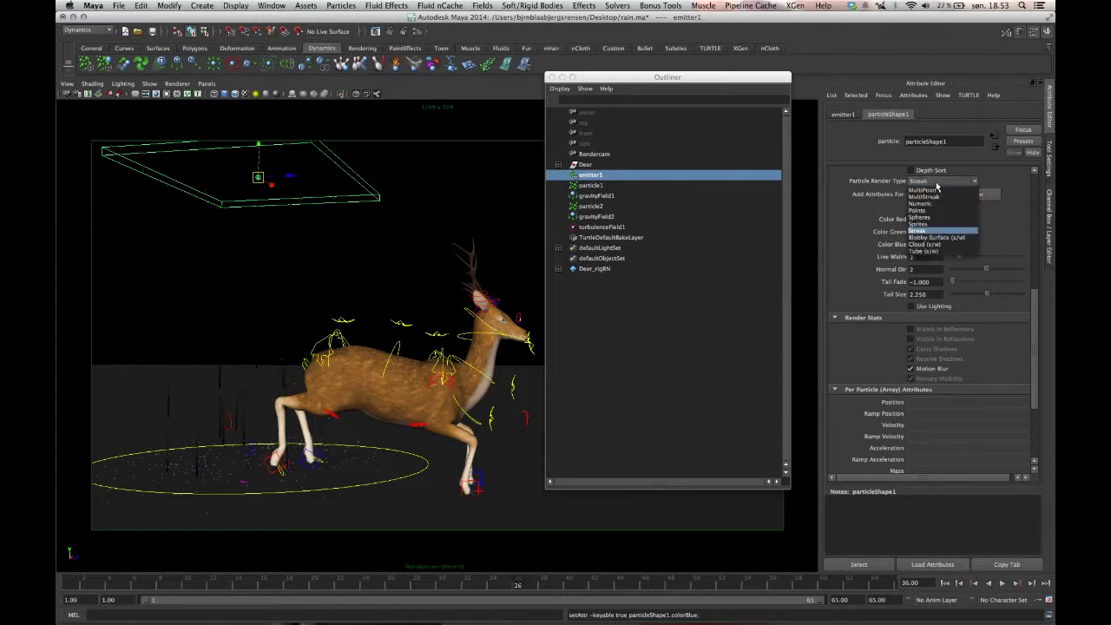
{"action": "left_click", "coordinate": [925, 217]}
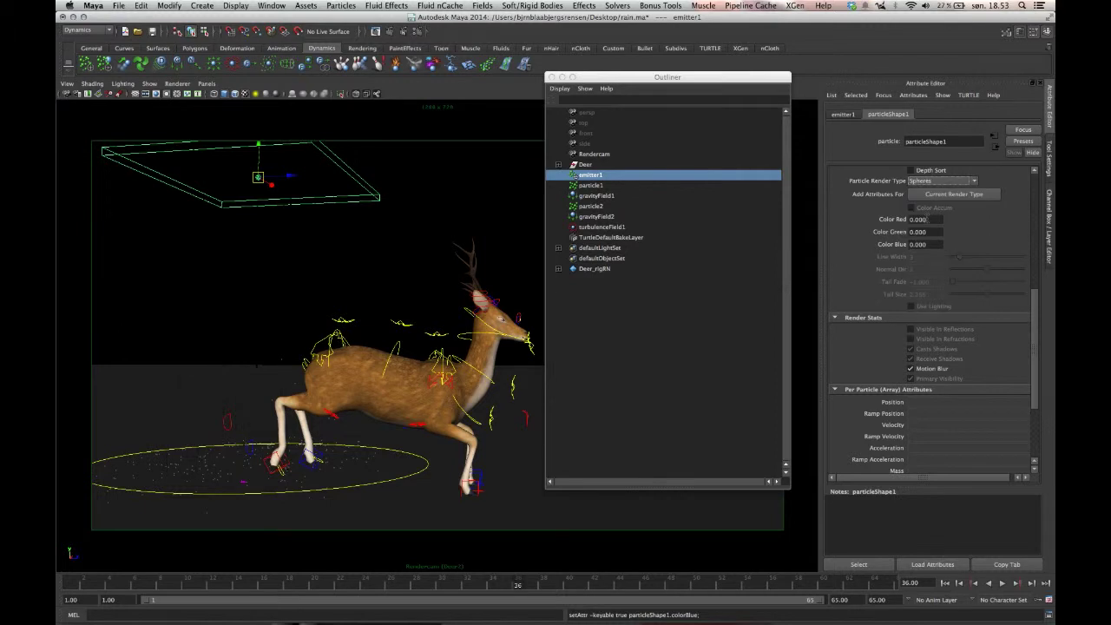
{"action": "left_click", "coordinate": [941, 195]}
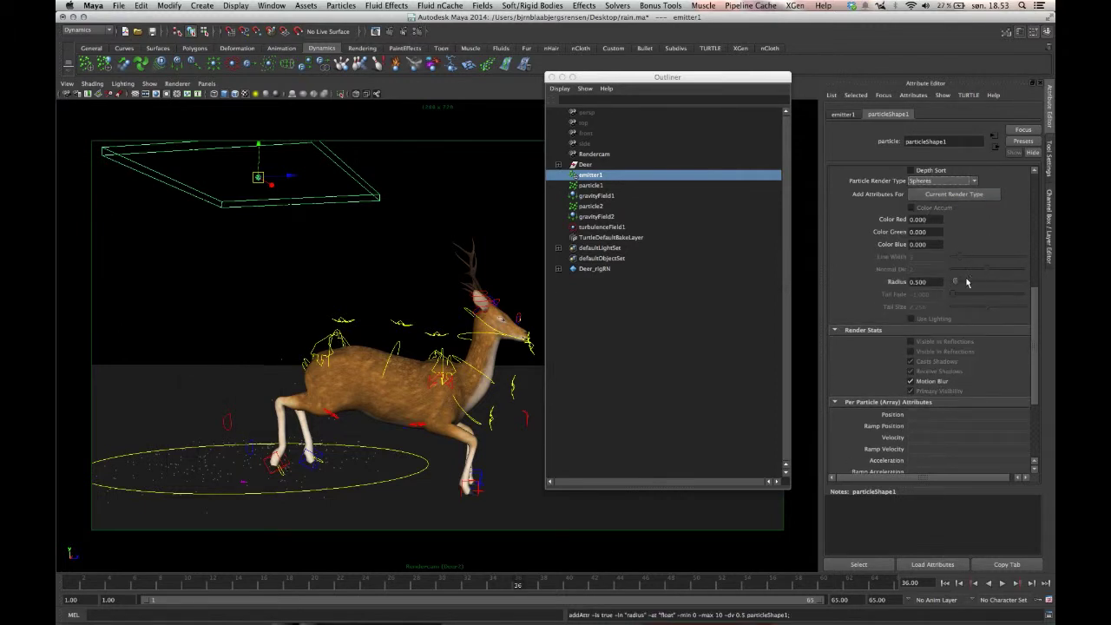
{"action": "left_click_drag", "start_coordinate": [957, 282], "coordinate": [960, 282]}
{"action": "left_click", "coordinate": [483, 203]}
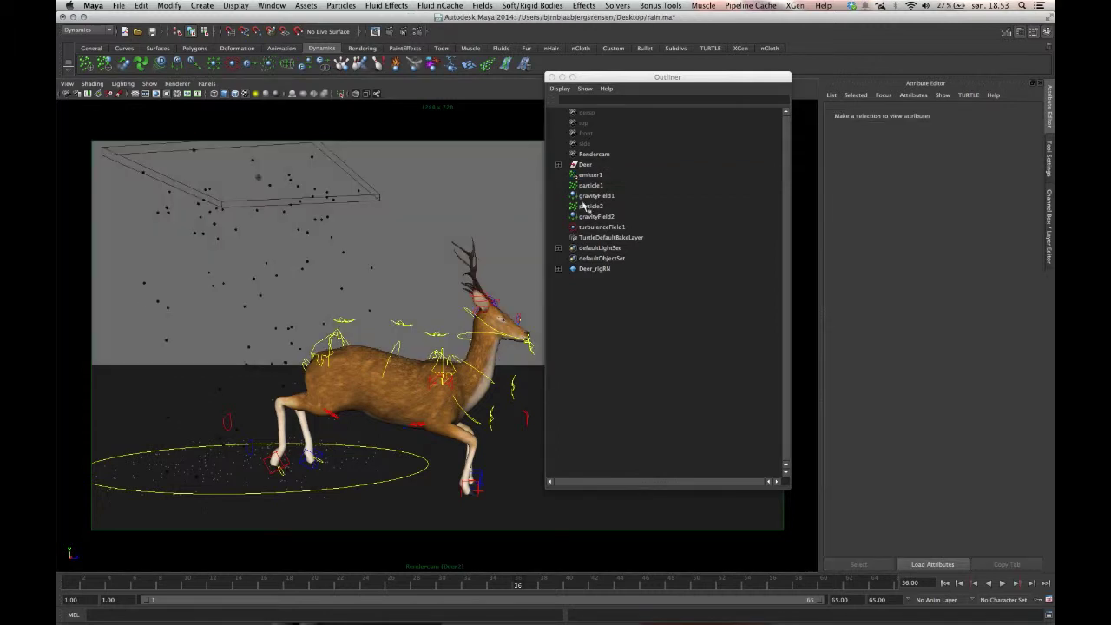
Render particle2 as Spheres with its radius shrunk to 0.226
{"action": "left_click", "coordinate": [586, 206]}
{"action": "left_click", "coordinate": [942, 181]}
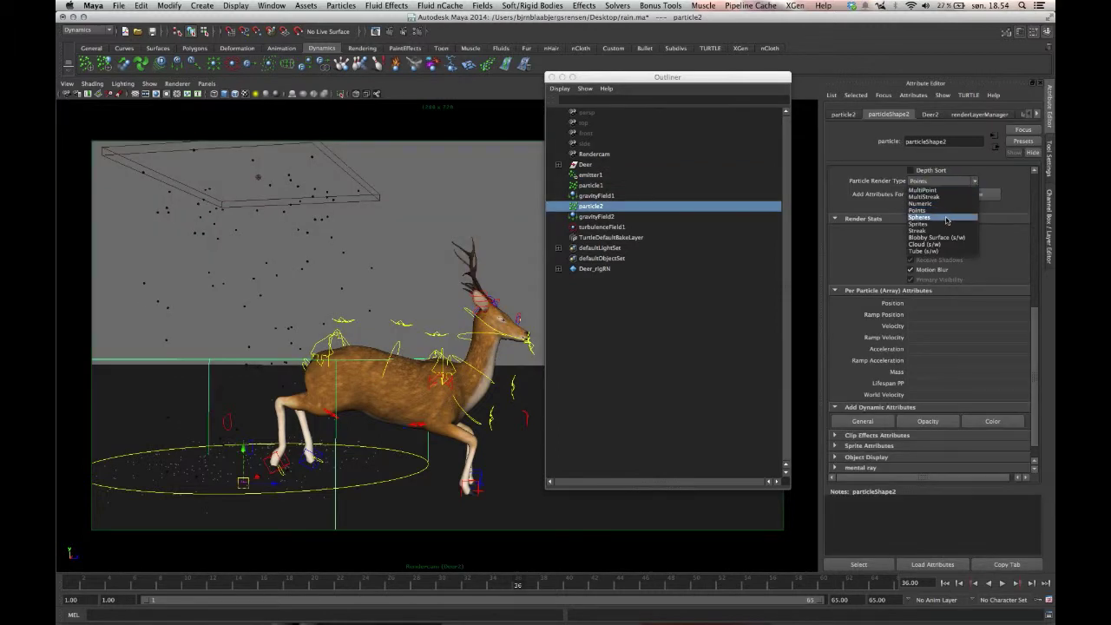
{"action": "left_click", "coordinate": [946, 217]}
{"action": "left_click", "coordinate": [947, 195]}
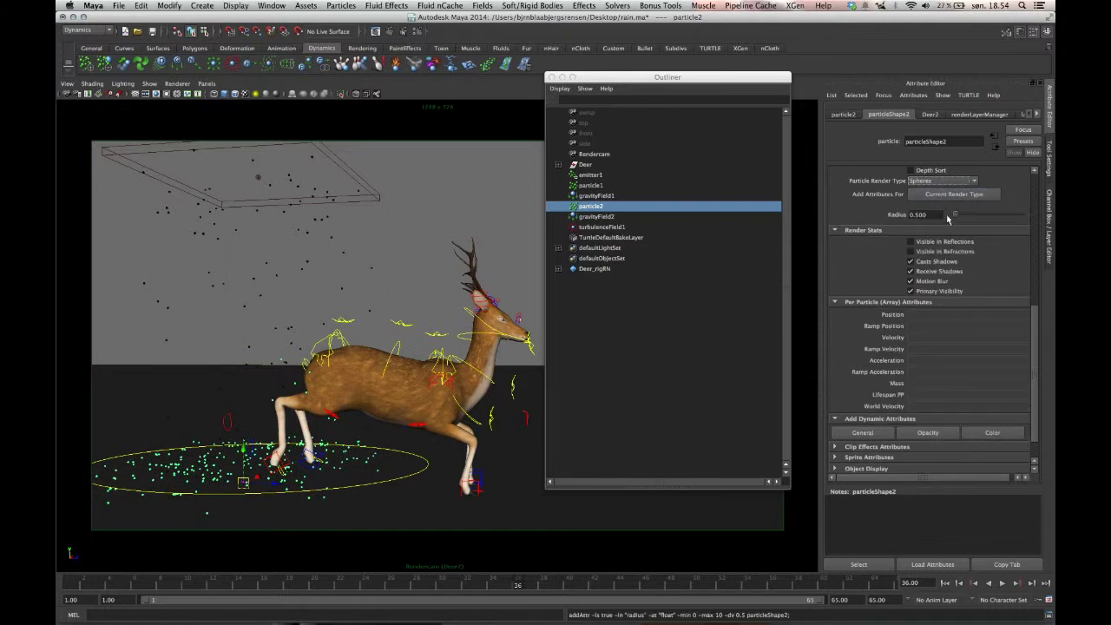
{"action": "left_click_drag", "start_coordinate": [957, 215], "coordinate": [956, 217]}
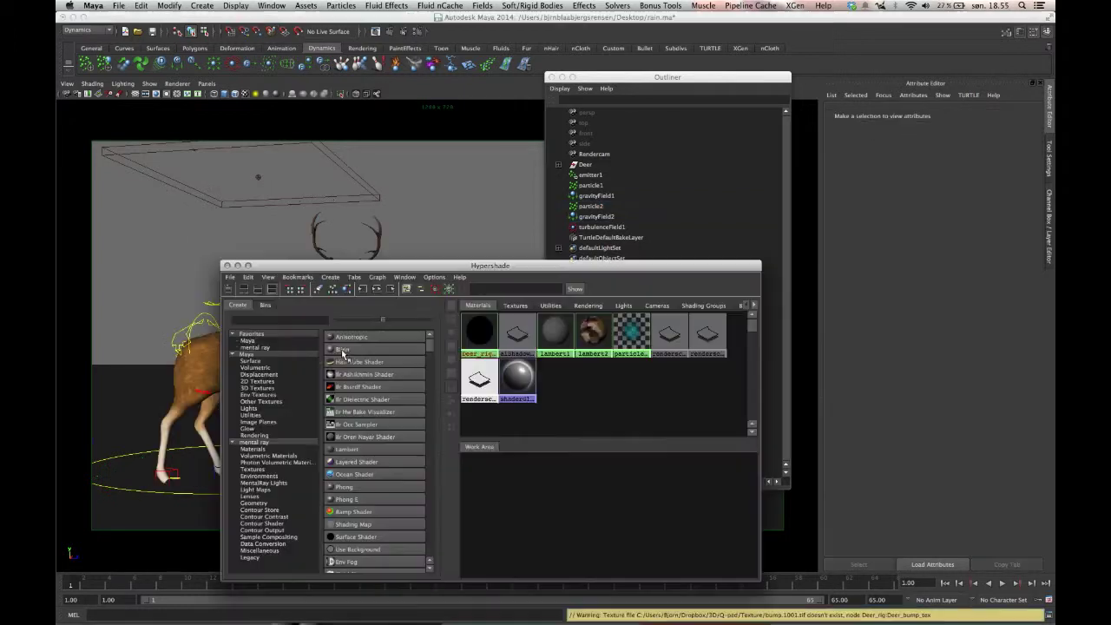
Create a Blinn material with eccentricity 0.111 and reflectivity 0.1
{"action": "left_click", "coordinate": [342, 349]}
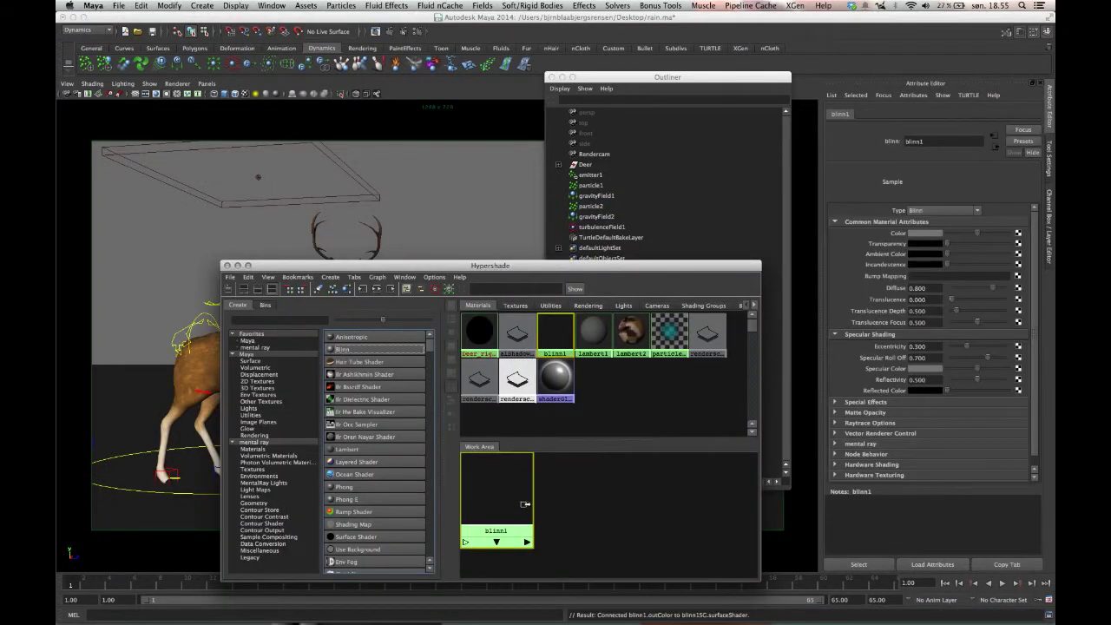
{"action": "left_click_drag", "start_coordinate": [495, 496], "coordinate": [504, 494]}
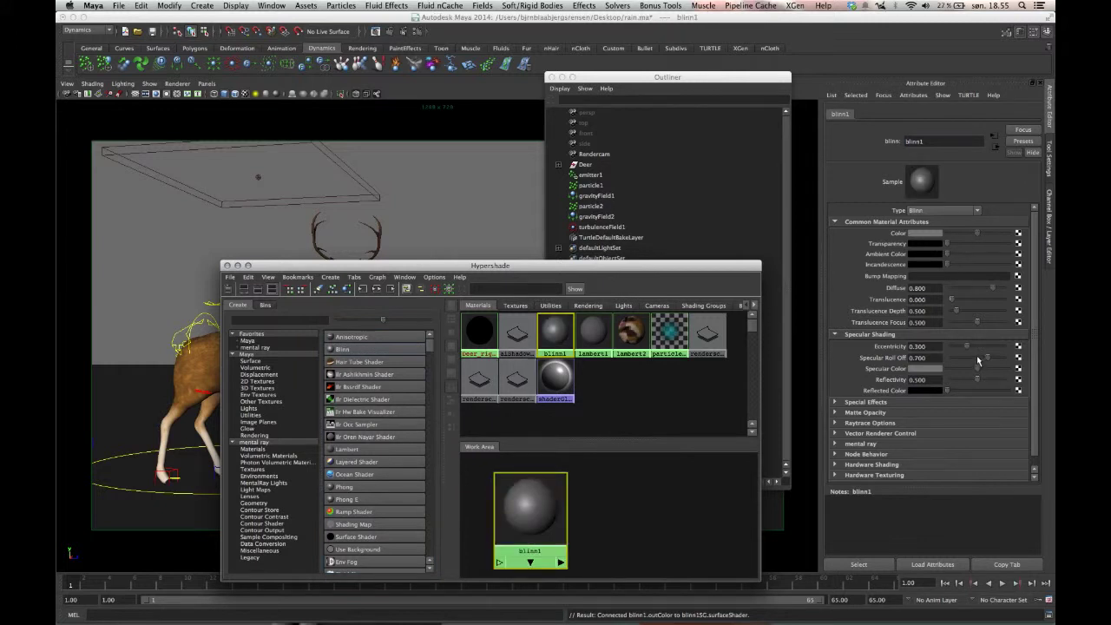
{"action": "left_click_drag", "start_coordinate": [966, 346], "coordinate": [975, 385]}
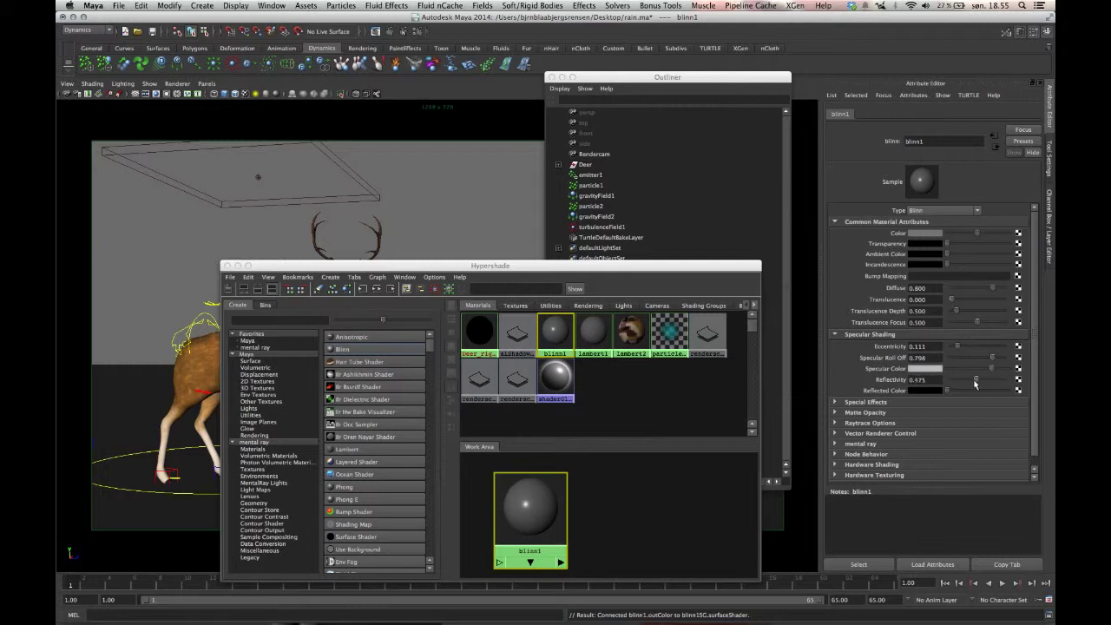
{"action": "double_click", "coordinate": [920, 379]}
{"action": "type", "text": ".1"}
Tint the Blinn colour slightly teal, make it mostly transparent, and play the animation
{"action": "left_click", "coordinate": [927, 234]}
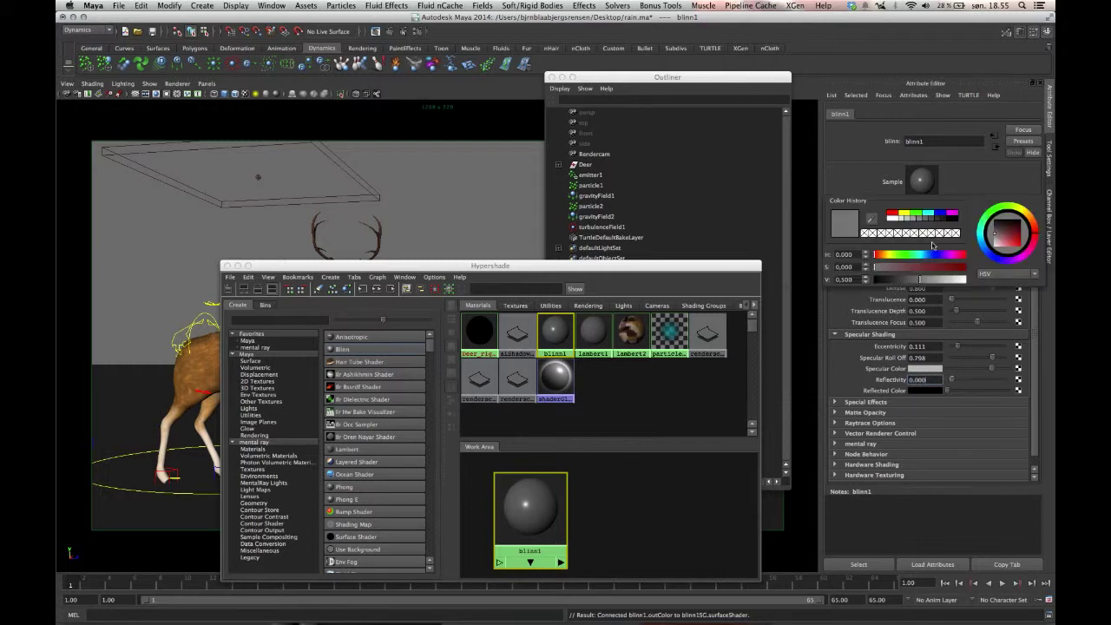
{"action": "mouse_move", "coordinate": [920, 265]}
{"action": "left_mouse_down"}
{"action": "mouse_move", "coordinate": [903, 270]}
{"action": "mouse_move", "coordinate": [1000, 249]}
{"action": "mouse_move", "coordinate": [917, 259]}
{"action": "left_mouse_up"}
{"action": "left_click", "coordinate": [1000, 254]}
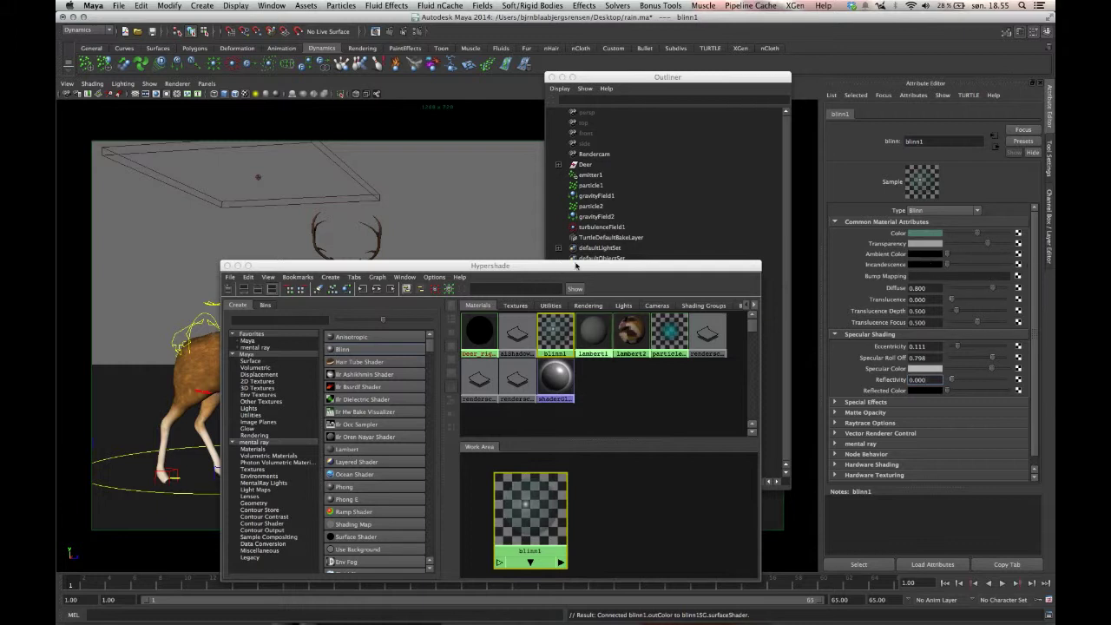
{"action": "left_click_drag", "start_coordinate": [578, 265], "coordinate": [567, 268]}
{"action": "left_click", "coordinate": [1003, 583]}
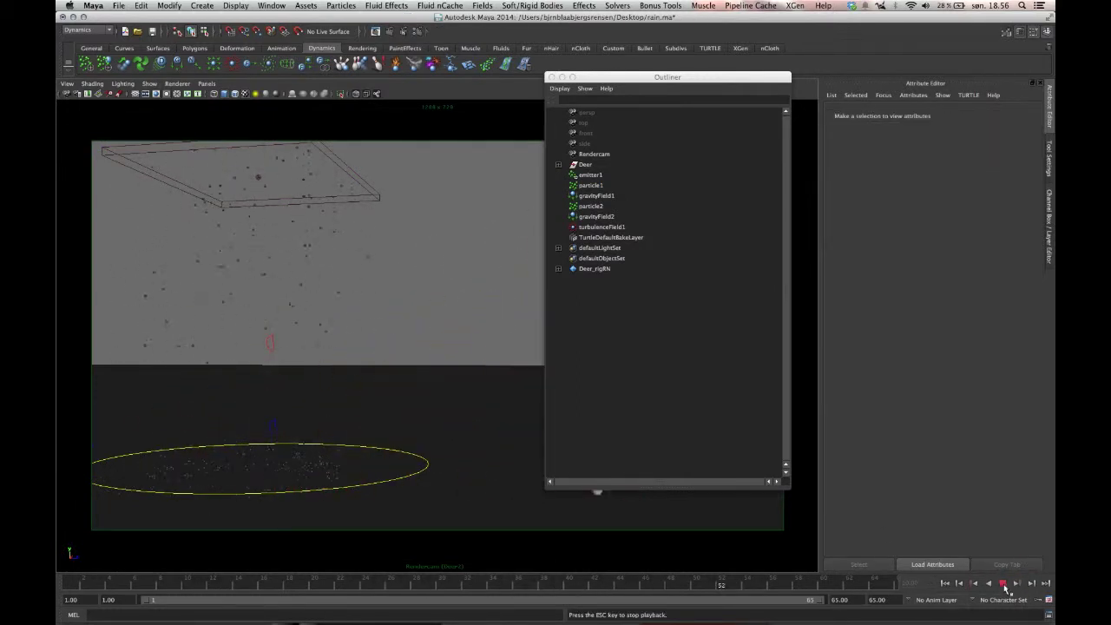
Create a particle disk cache in directory 'rain' and scrub back to around frame 50 to check it
{"action": "left_click", "coordinate": [1003, 583]}
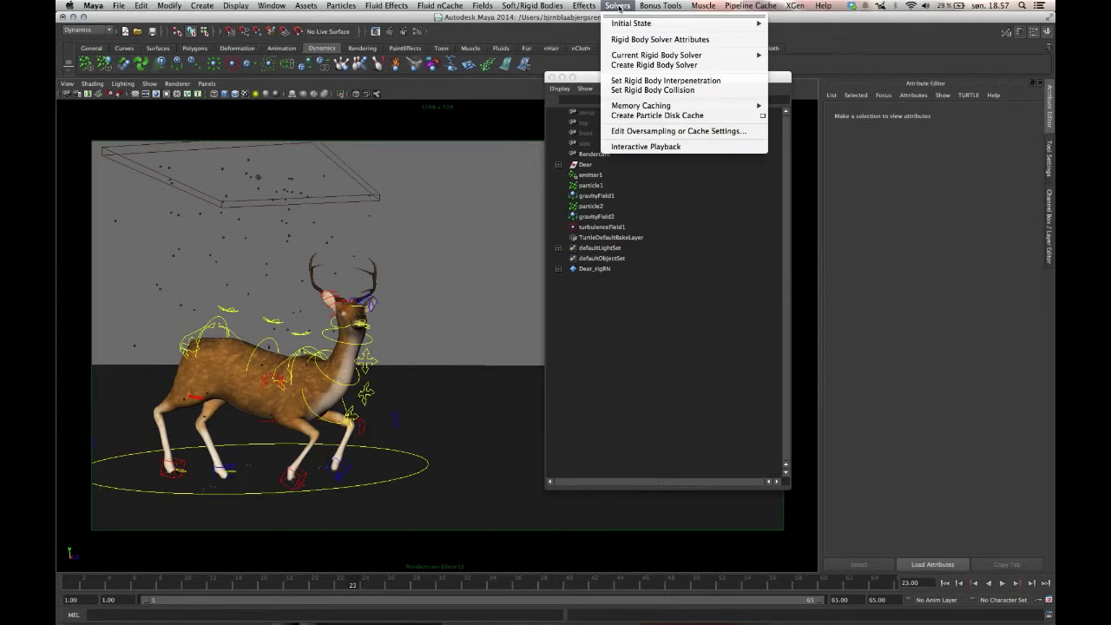
{"action": "left_click", "coordinate": [617, 5]}
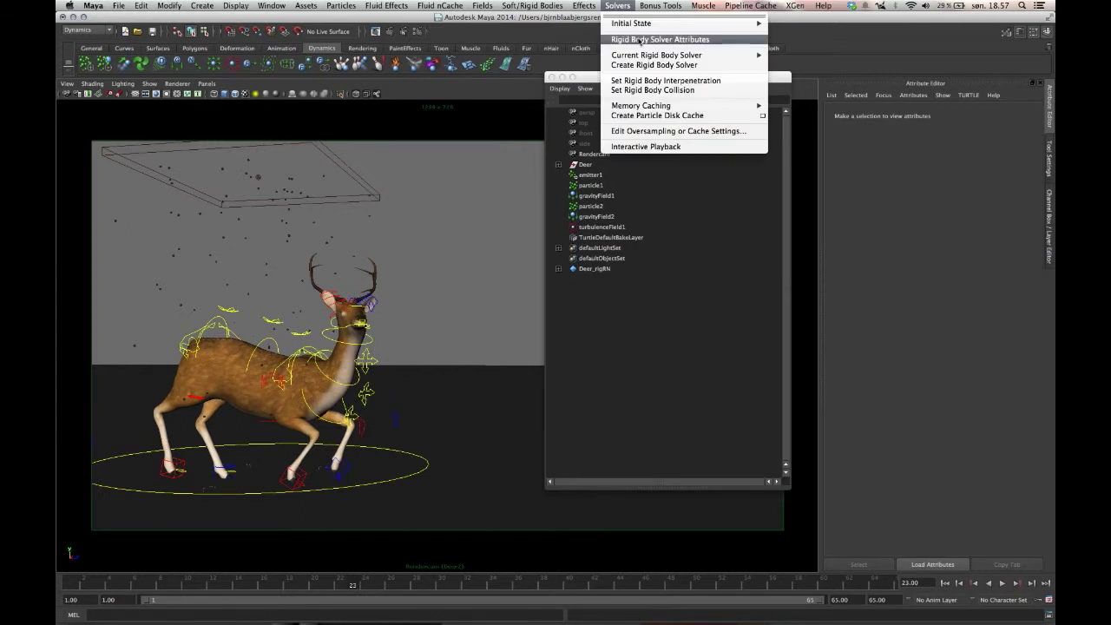
{"action": "left_click", "coordinate": [763, 116]}
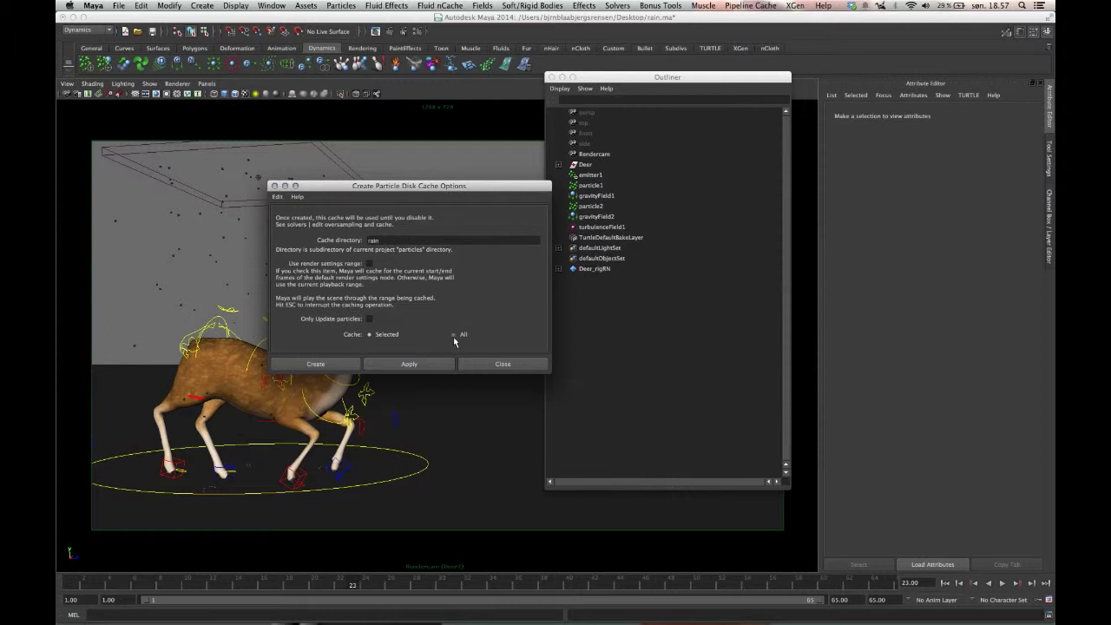
{"action": "left_click", "coordinate": [333, 364]}
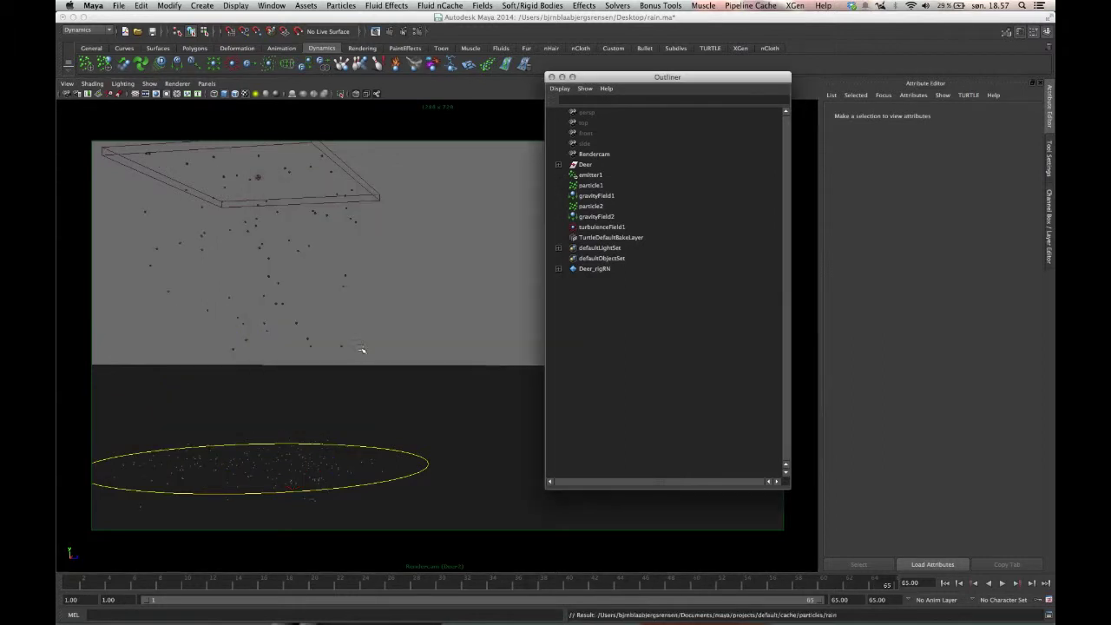
{"action": "left_click_drag", "start_coordinate": [786, 581], "coordinate": [473, 566]}
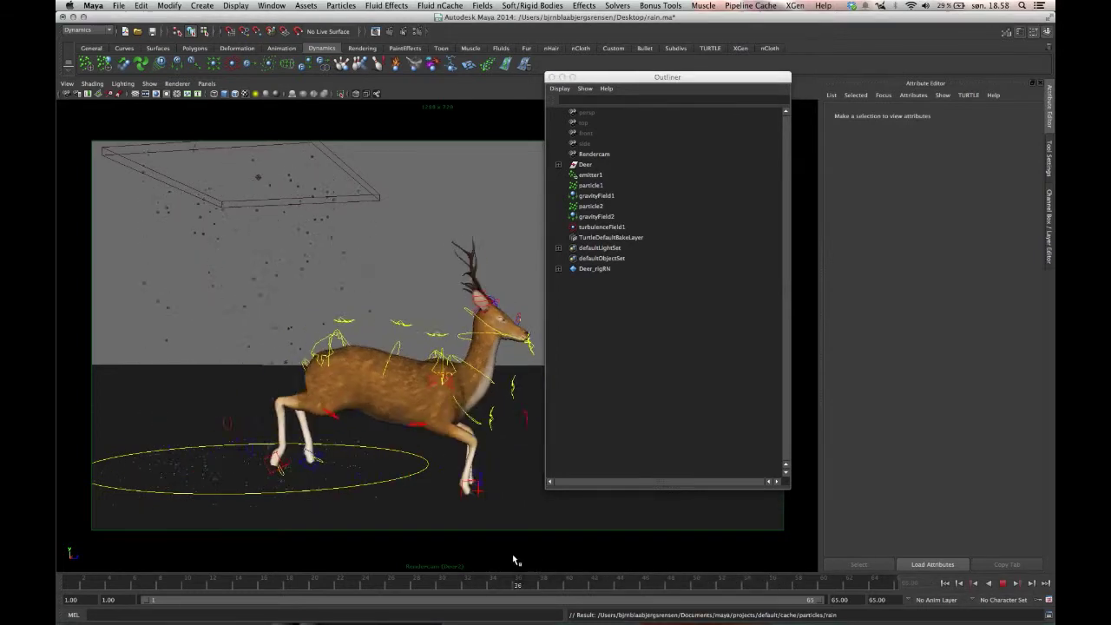
{"action": "key", "text": "Escape"}
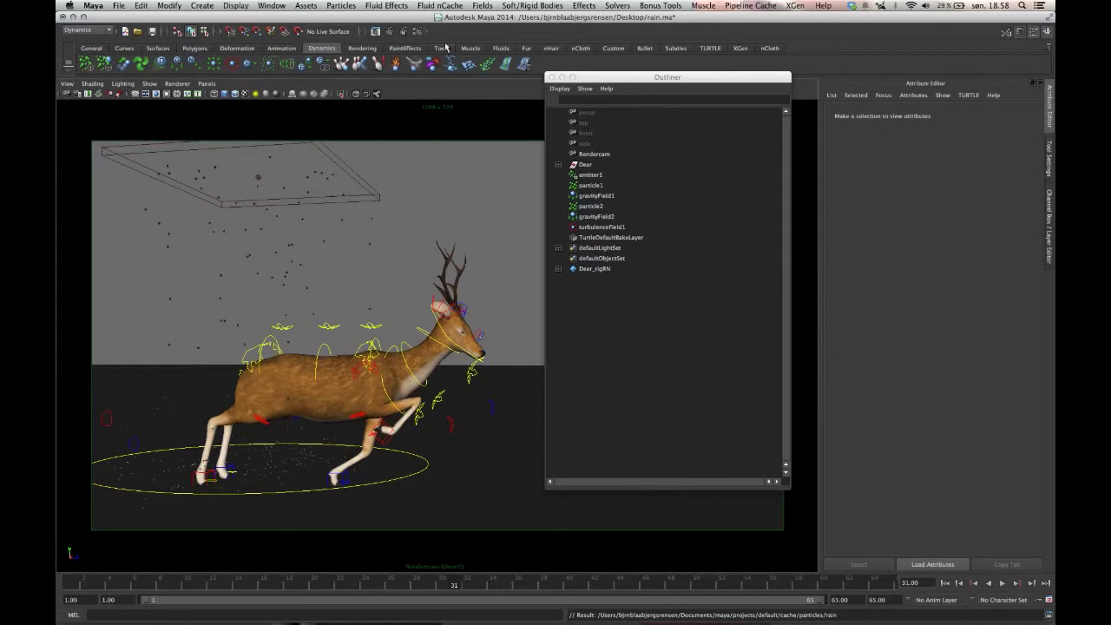
Set mental ray Motion Blur to Full and render the current frame
{"action": "left_click", "coordinate": [417, 32]}
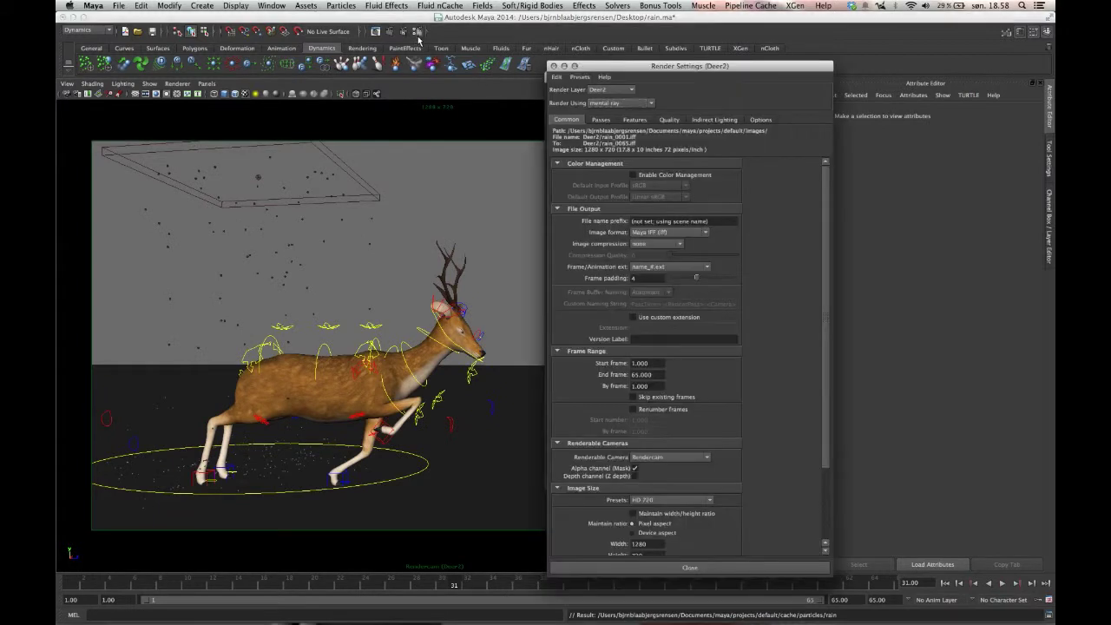
{"action": "left_click", "coordinate": [667, 241]}
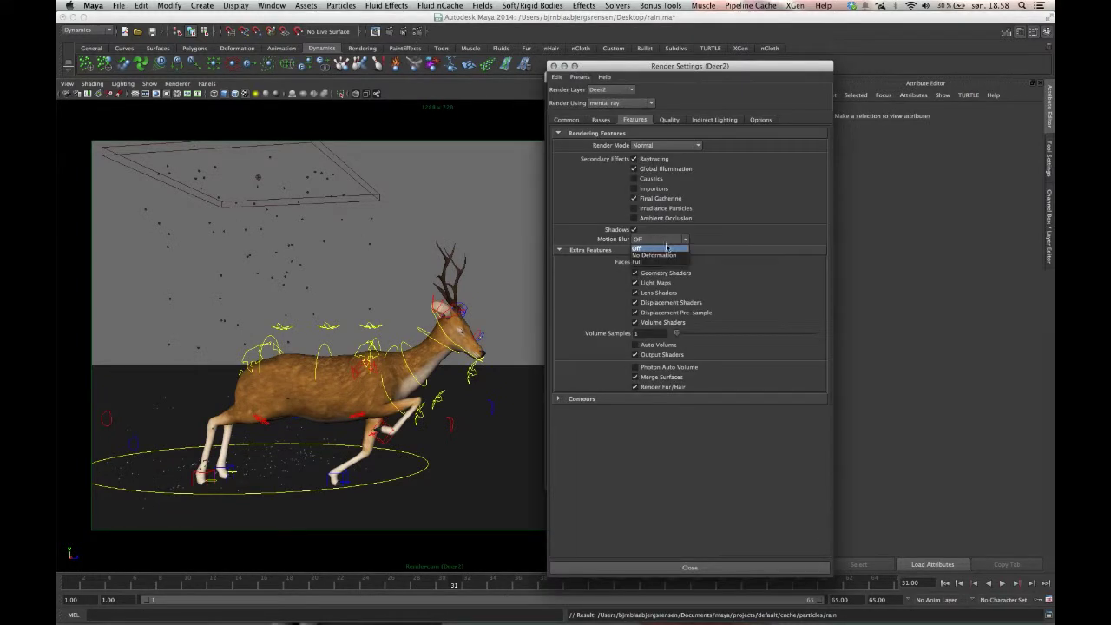
{"action": "left_click", "coordinate": [666, 262]}
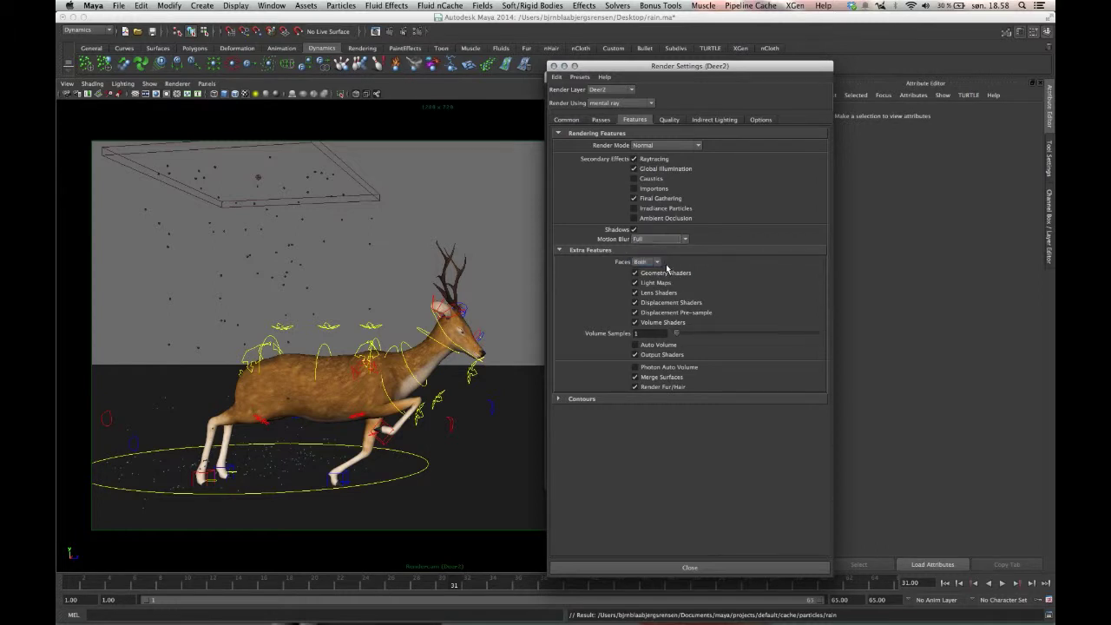
{"action": "left_click", "coordinate": [375, 31]}
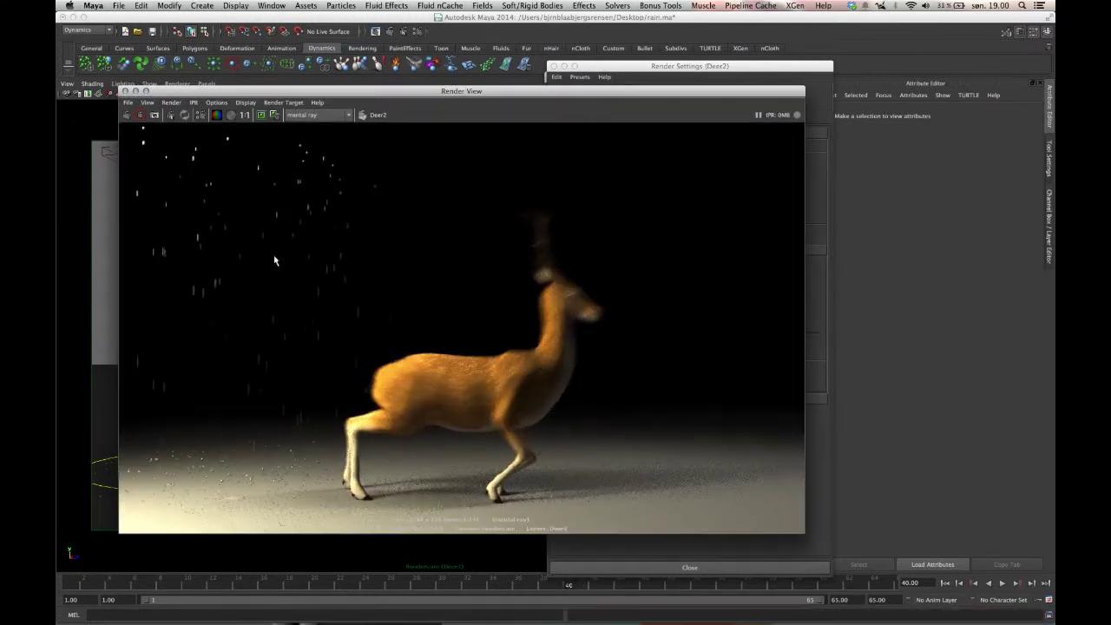
{"action": "scroll", "coordinate": [264, 259], "scroll_direction": "up", "scroll_amount": 5}
{"action": "middle_click_drag", "start_coordinate": [252, 261], "coordinate": [500, 408], "text": "alt"}
{"action": "scroll", "coordinate": [337, 345], "scroll_direction": "up", "scroll_amount": 2}
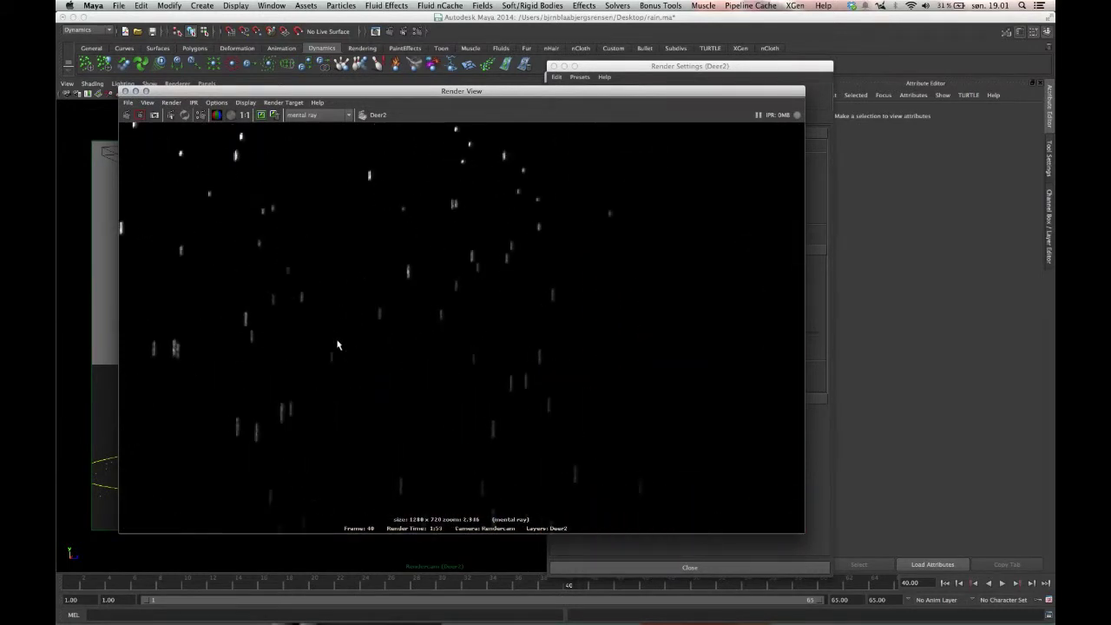
{"action": "middle_click_drag", "start_coordinate": [368, 397], "coordinate": [454, 260], "text": "alt"}
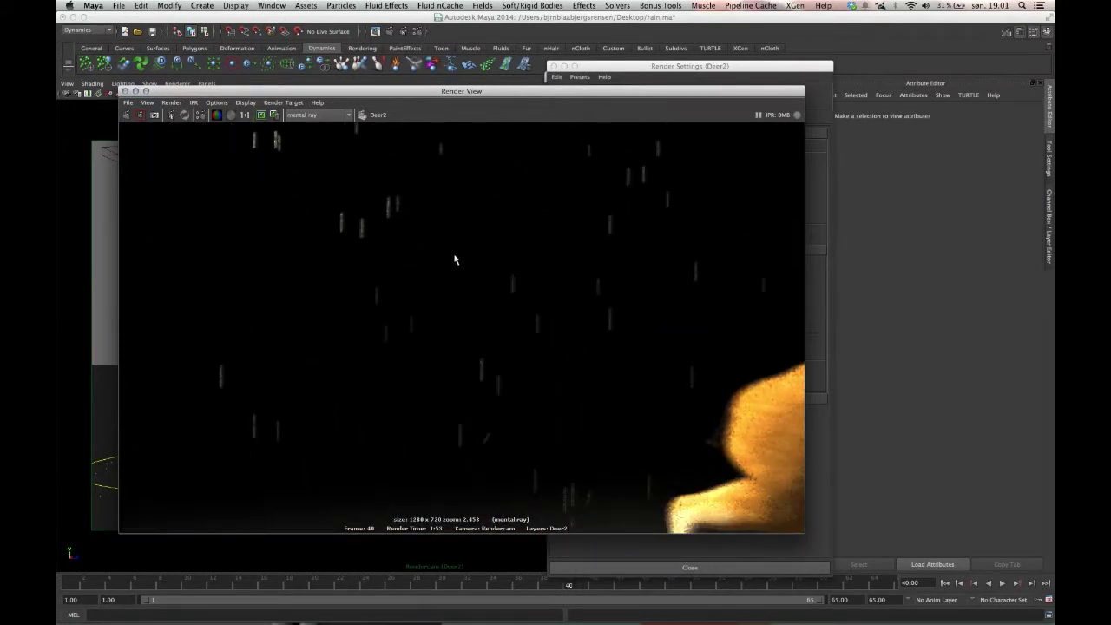
{"action": "middle_click_drag", "start_coordinate": [424, 367], "coordinate": [445, 250], "text": "alt"}
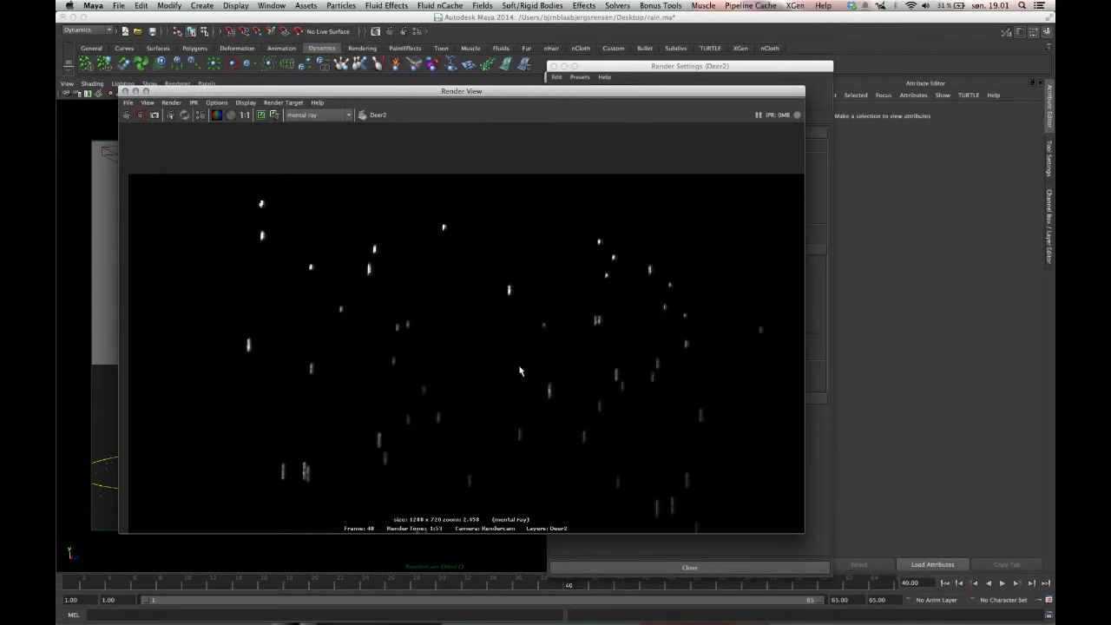
{"action": "middle_click_drag", "start_coordinate": [521, 371], "coordinate": [432, 261], "text": "alt"}
{"action": "right_click_drag", "start_coordinate": [432, 261], "coordinate": [446, 256], "text": "alt"}
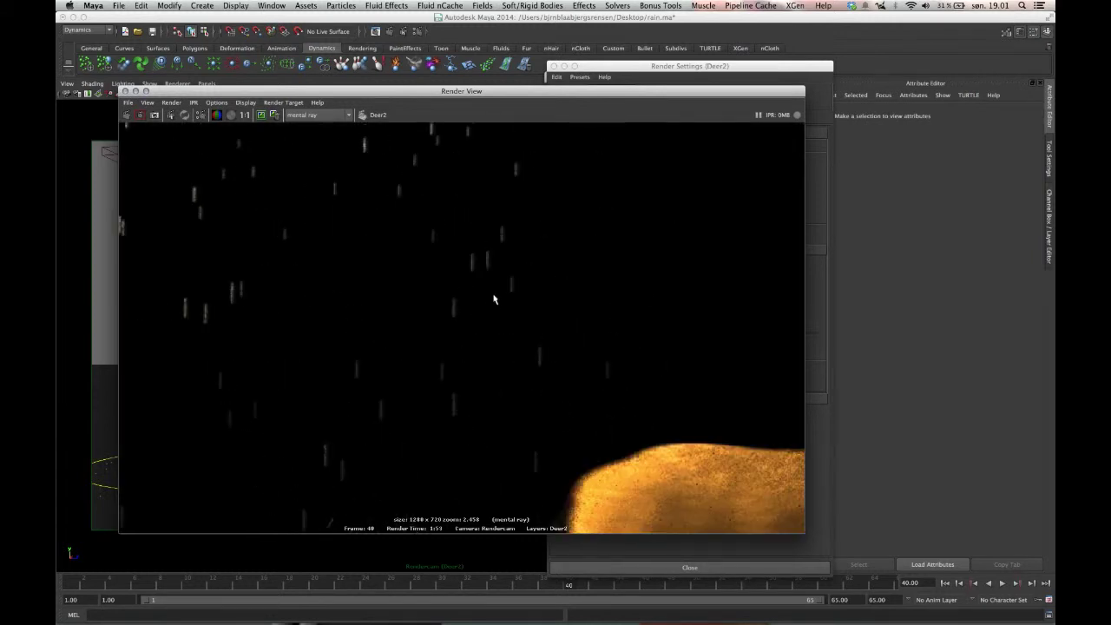
{"action": "middle_click_drag", "start_coordinate": [494, 292], "coordinate": [478, 275], "text": "alt"}
{"action": "right_click_drag", "start_coordinate": [479, 275], "coordinate": [486, 354], "text": "alt"}
{"action": "middle_click_drag", "start_coordinate": [531, 335], "coordinate": [417, 293], "text": "alt"}
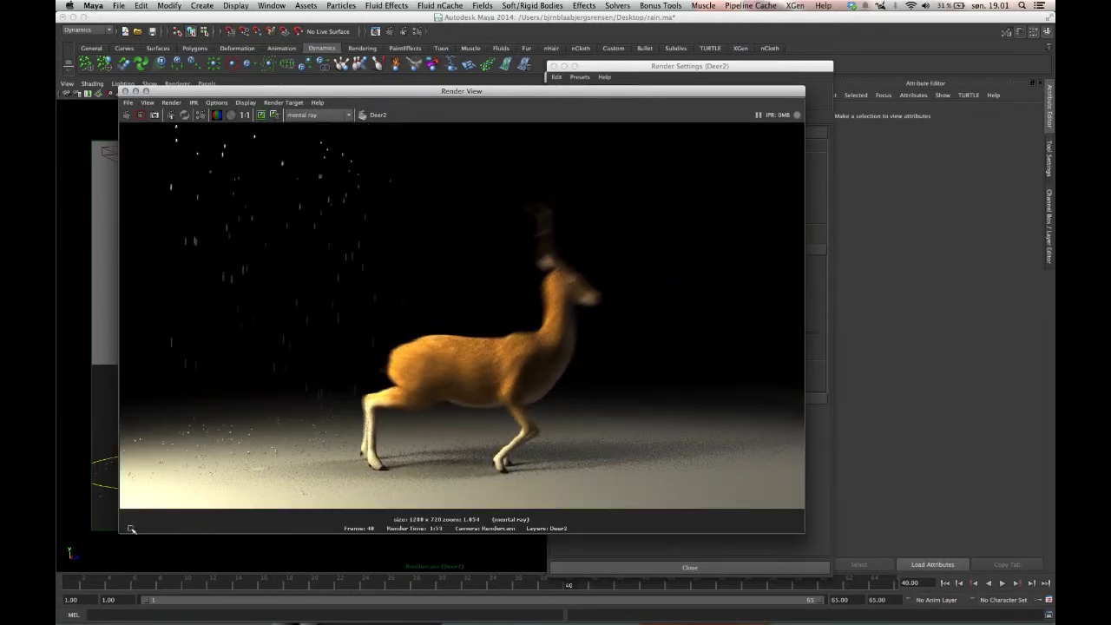
Set the playback start frame to -7, after briefly trying -20
{"action": "left_click", "coordinate": [110, 599]}
{"action": "double_click", "coordinate": [109, 599]}
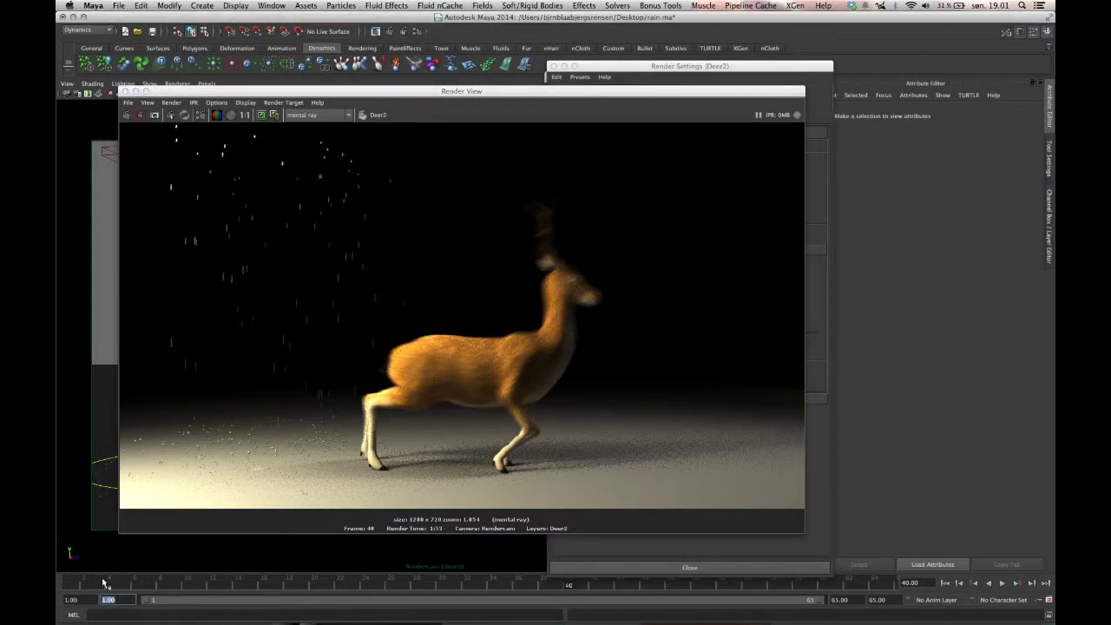
{"action": "type", "text": "-20"}
{"action": "key", "text": "Return"}
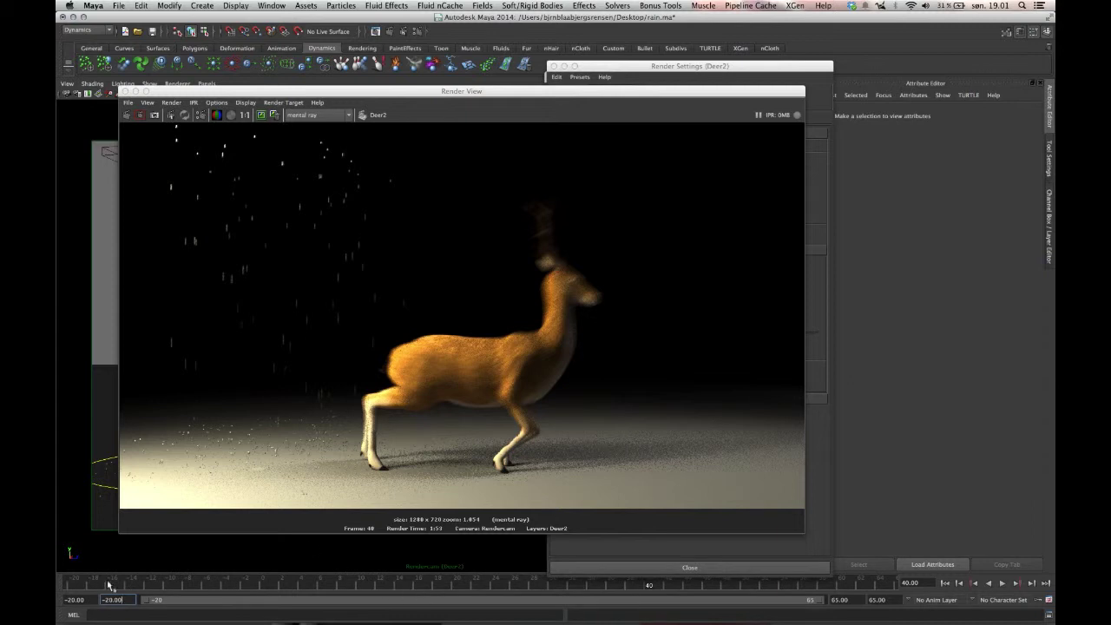
{"action": "double_click", "coordinate": [113, 600]}
{"action": "type", "text": "-7"}
{"action": "key", "text": "Return"}
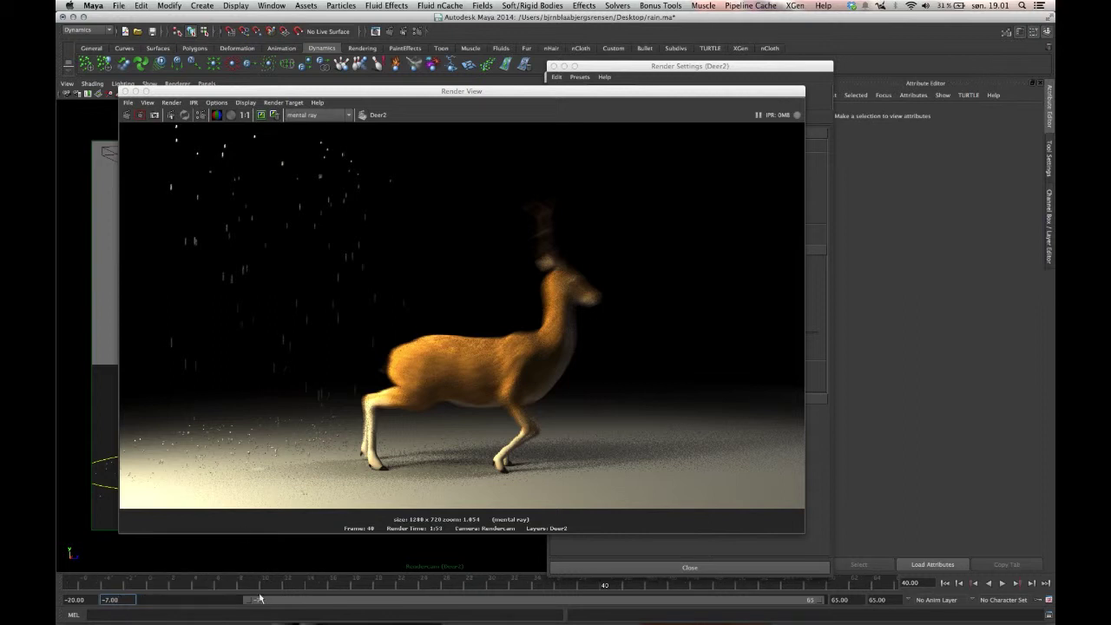
Set the animation start frame to -7
{"action": "double_click", "coordinate": [86, 598]}
{"action": "type", "text": "-7"}
{"action": "key", "text": "Return"}
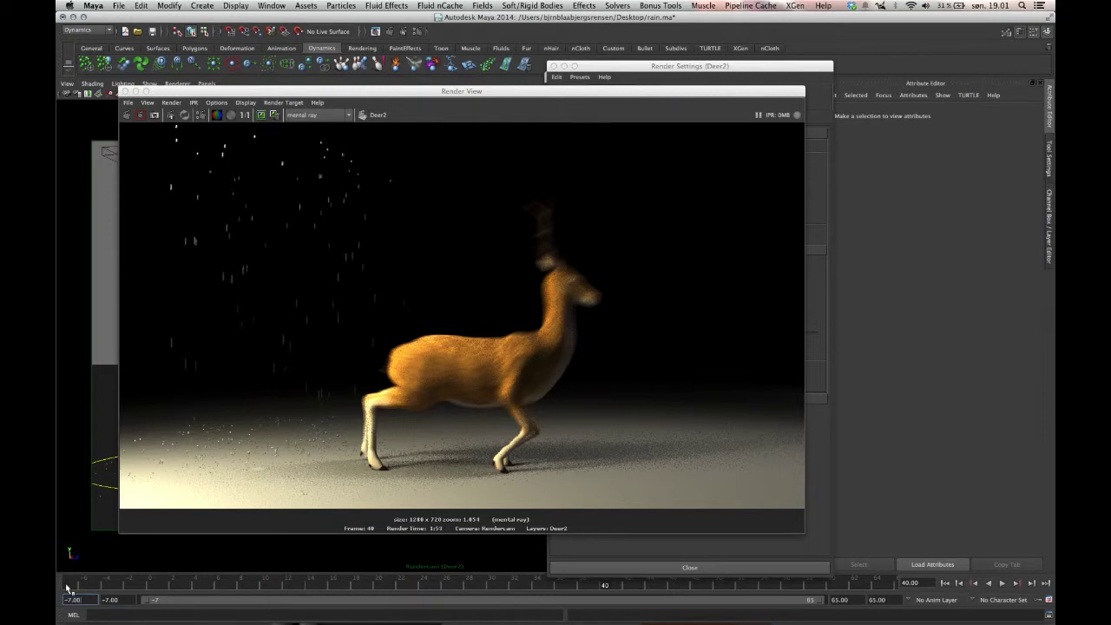